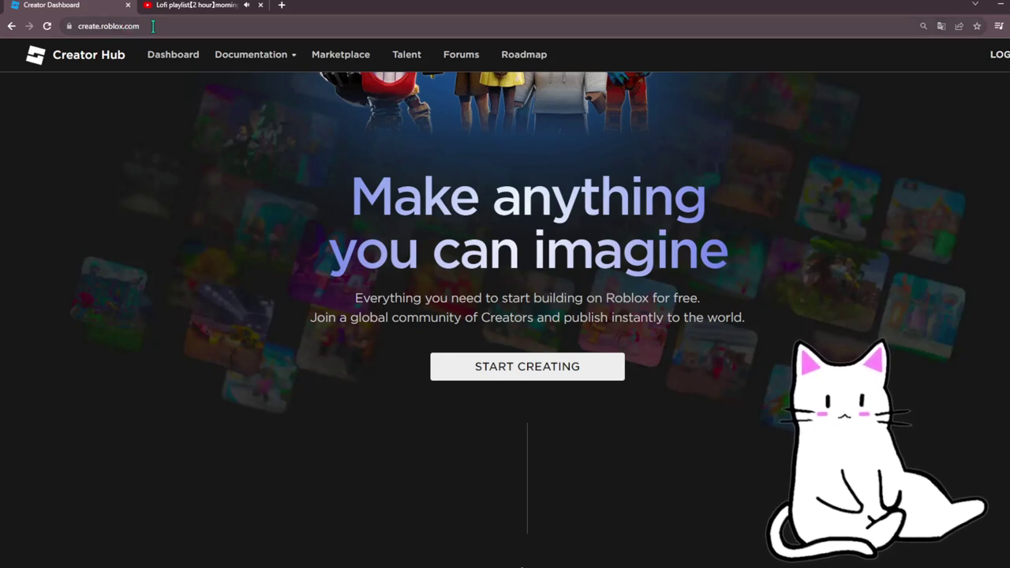
# Step: Dismiss the Start Creating browser and download prompts, then switch to the open Roblox Studio window
pyautogui.scroll(2, 249, 184)
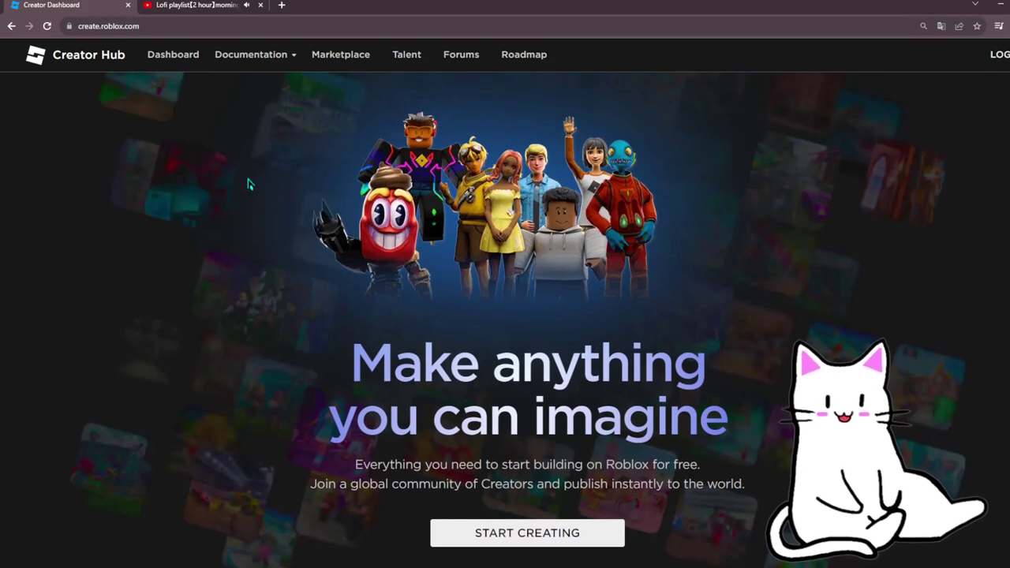
pyautogui.scroll(-2, 742, 260)
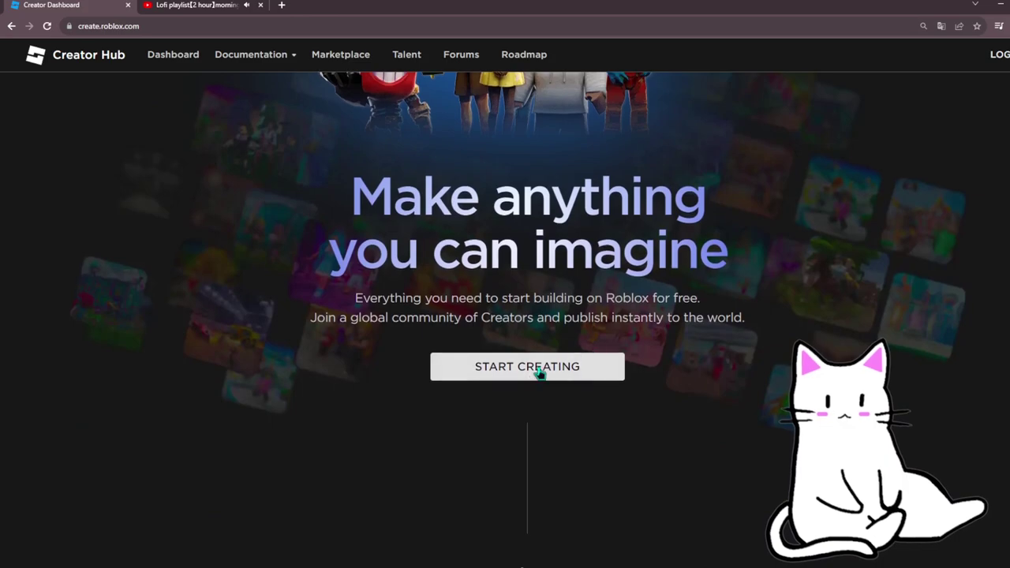
pyautogui.click(528, 376)
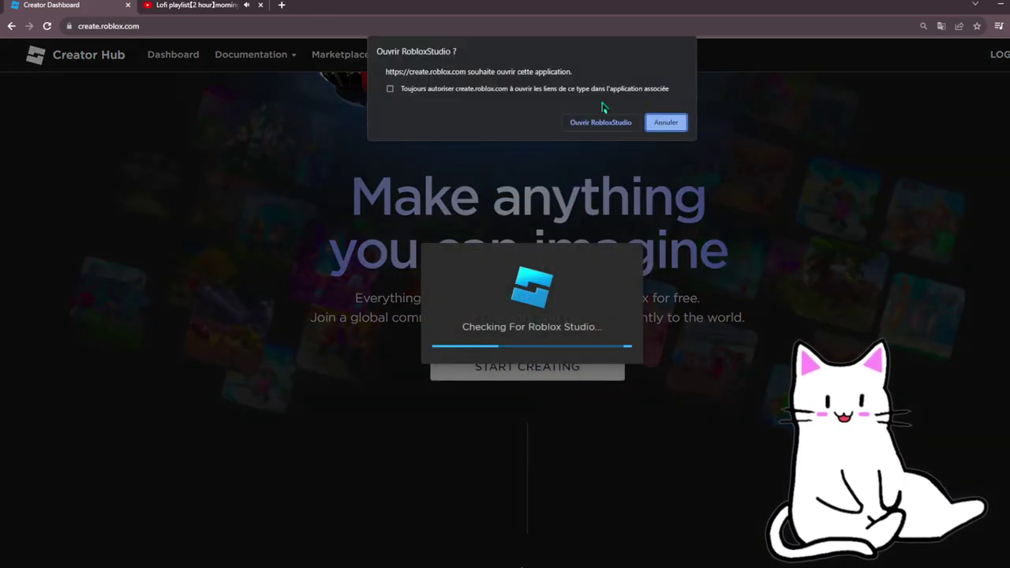
pyautogui.click(667, 123)
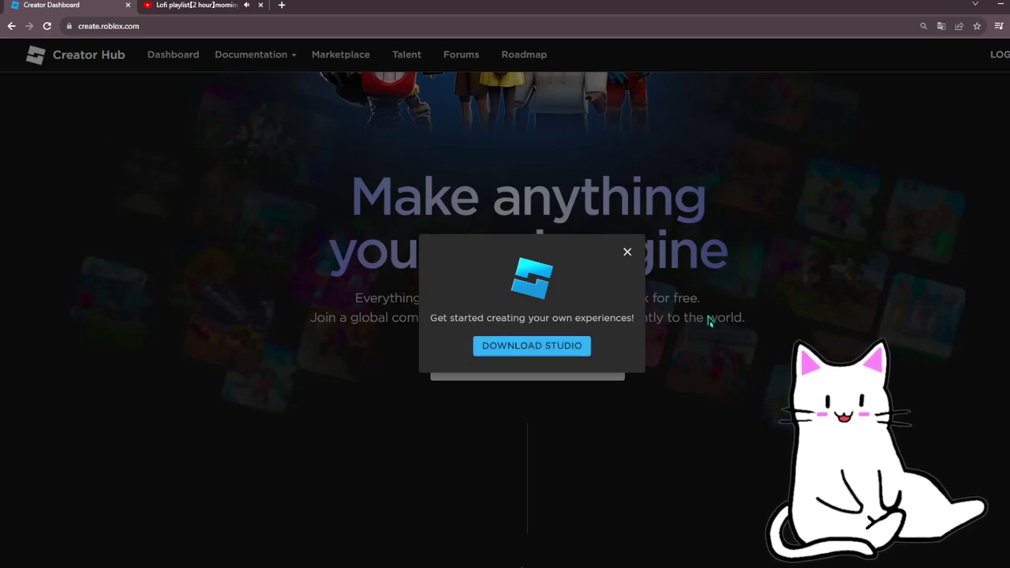
pyautogui.click(627, 252)
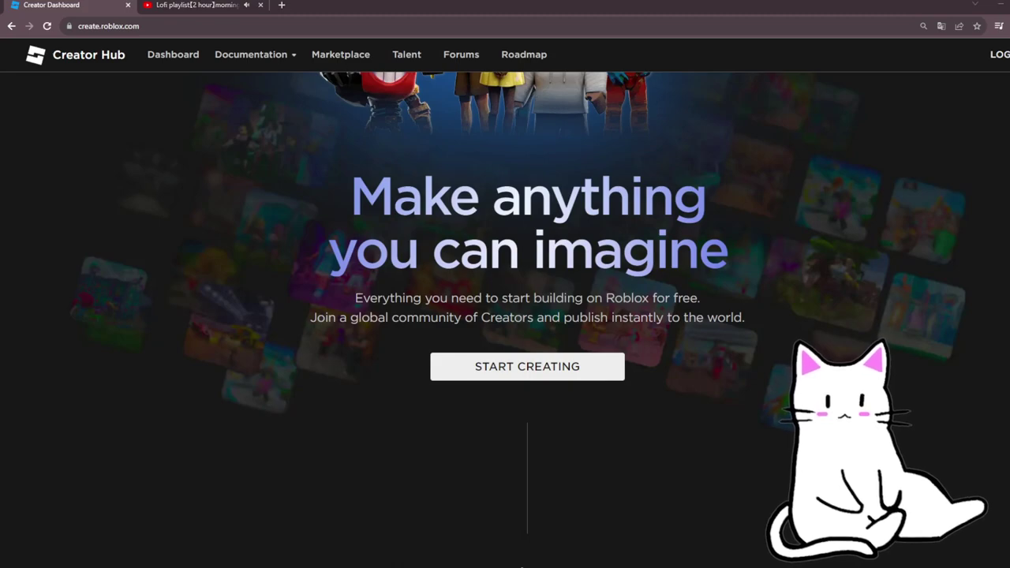
pyautogui.click(520, 566)
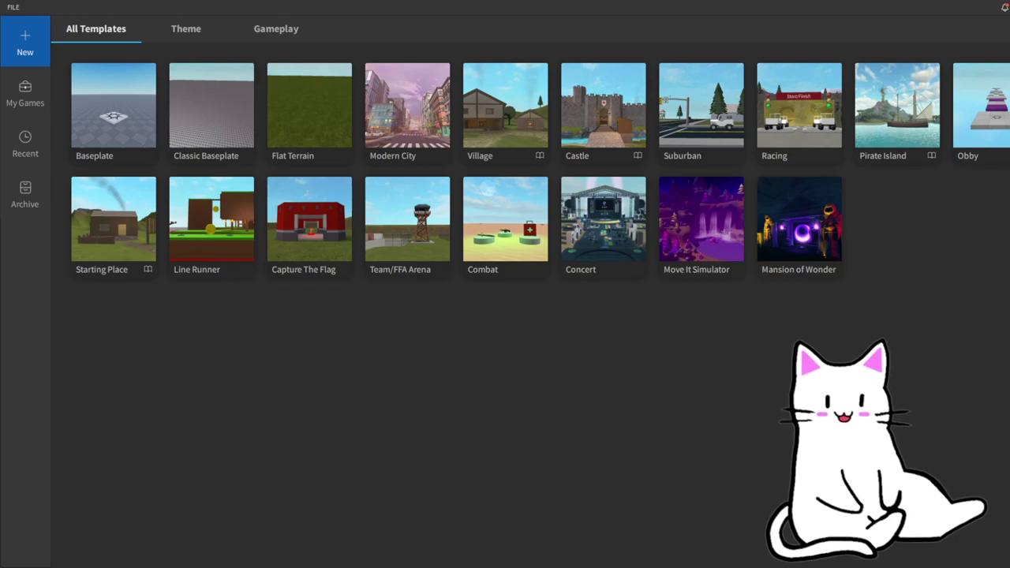
# Step: Create a new place from the Baseplate template on the New page
pyautogui.click(118, 125)
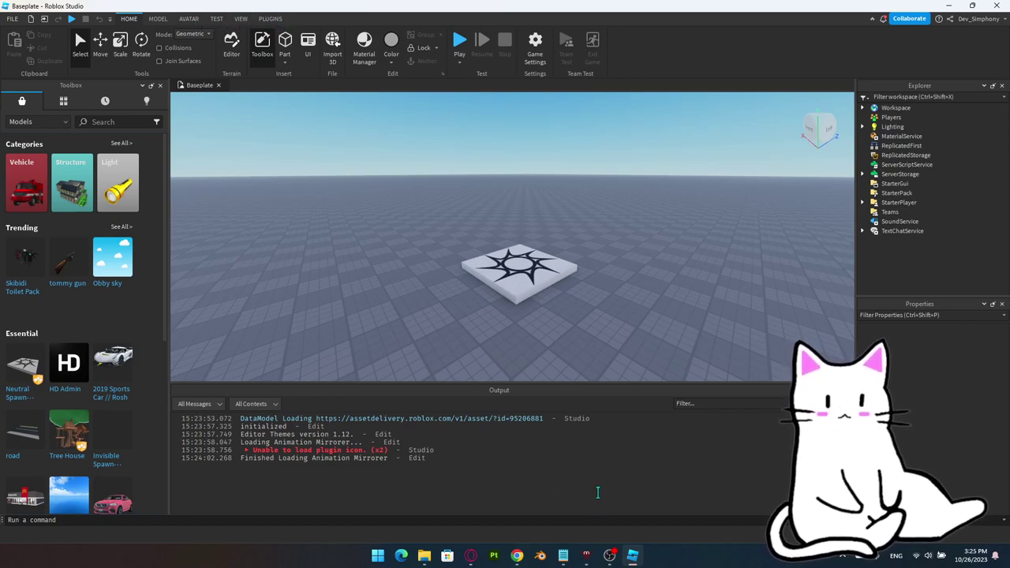
# Step: On the View tab, make sure the Output and Properties panels are both showing
pyautogui.moveTo(647, 265); pyautogui.dragTo(646, 259, button='right')
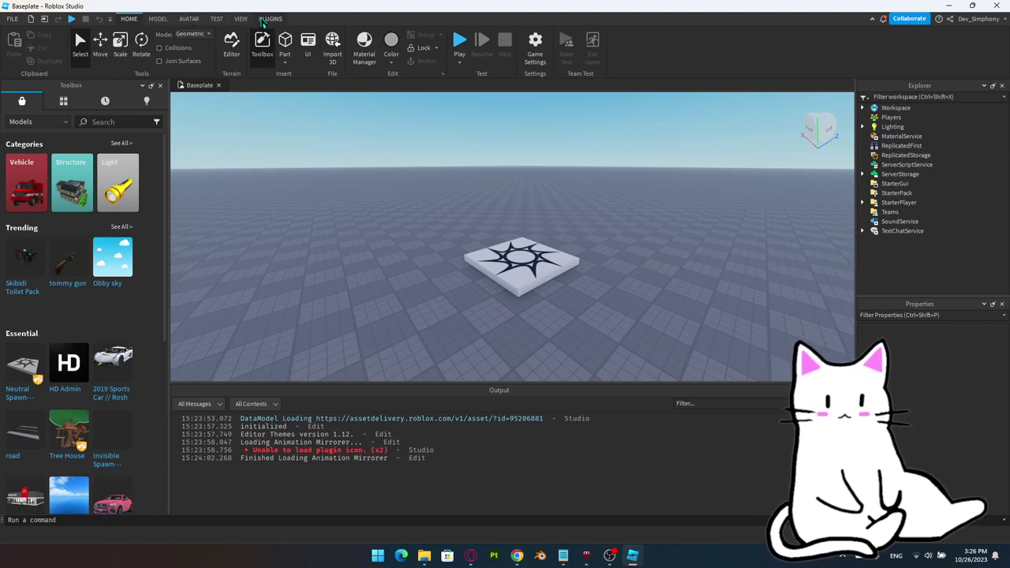
pyautogui.click(265, 20)
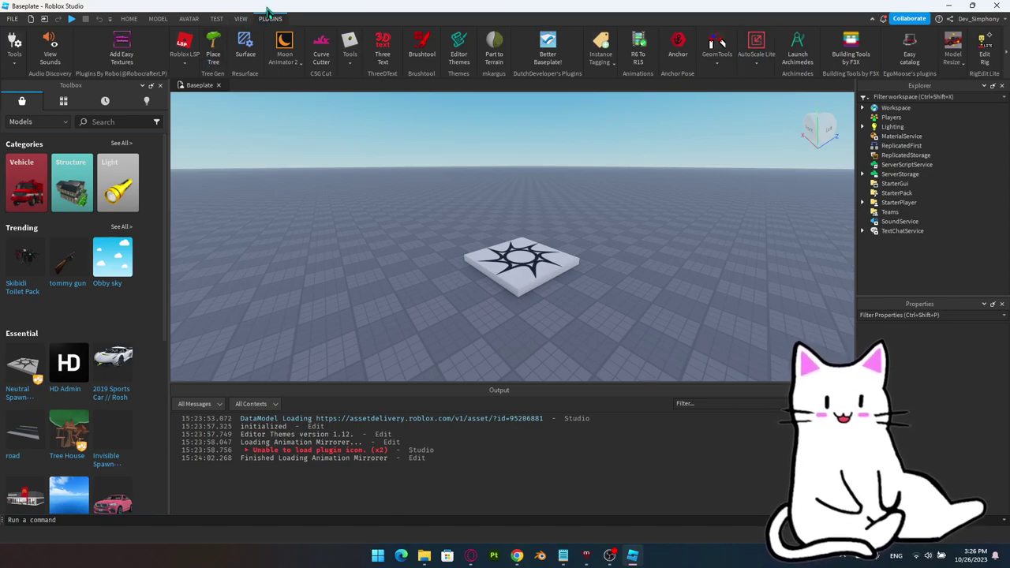
pyautogui.click(242, 20)
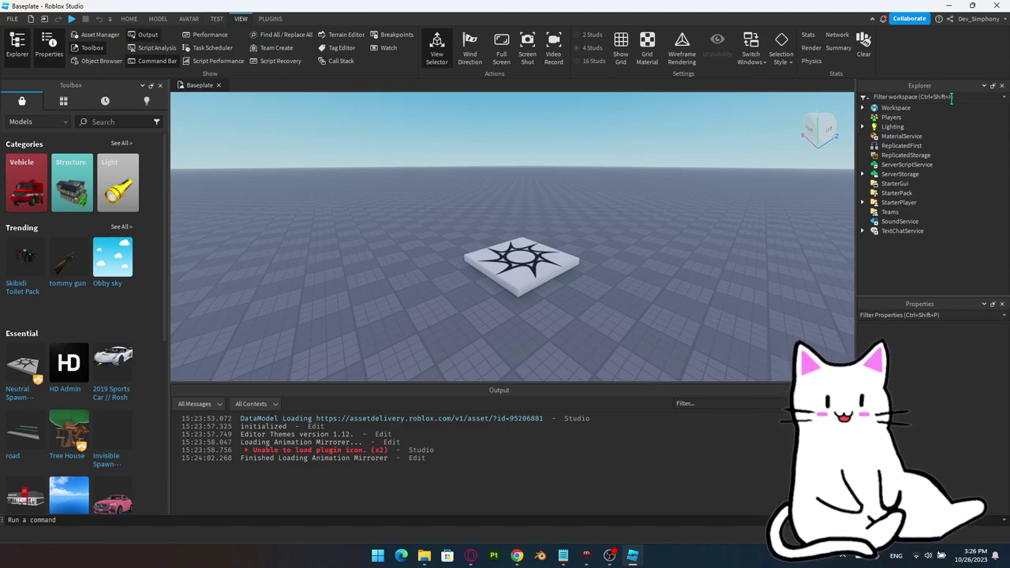
pyautogui.click(146, 38)
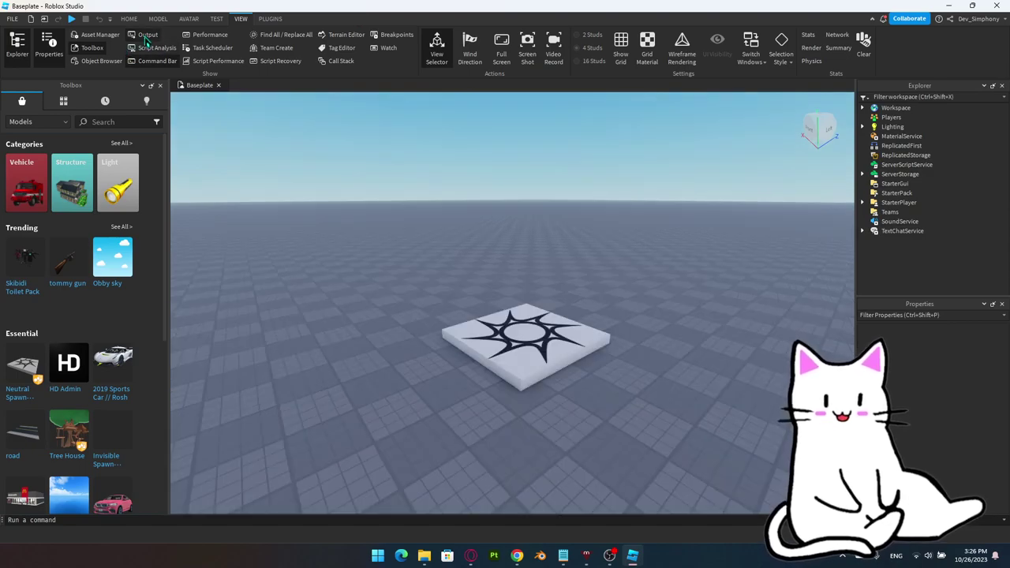
pyautogui.click(146, 38)
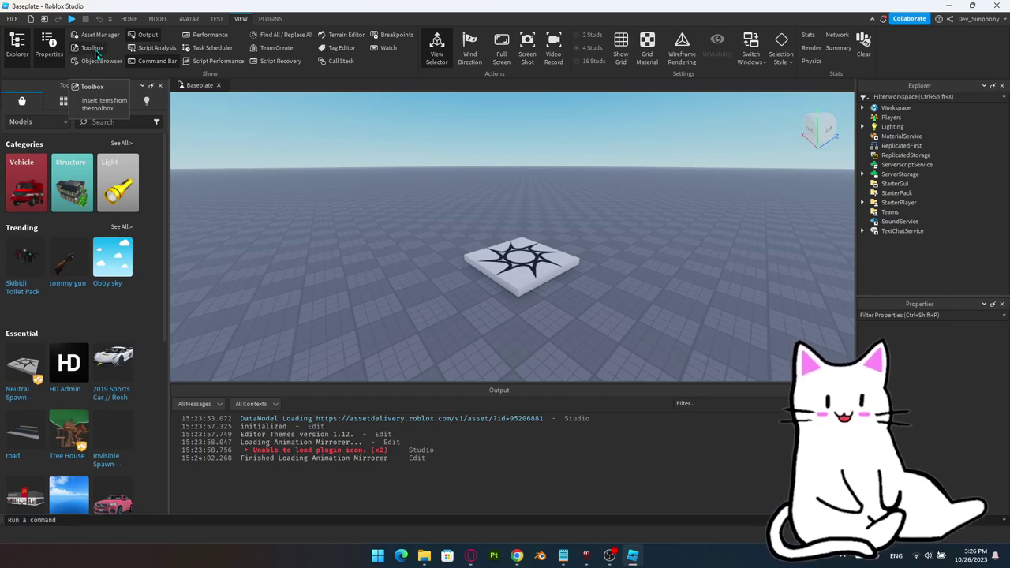
pyautogui.click(55, 57)
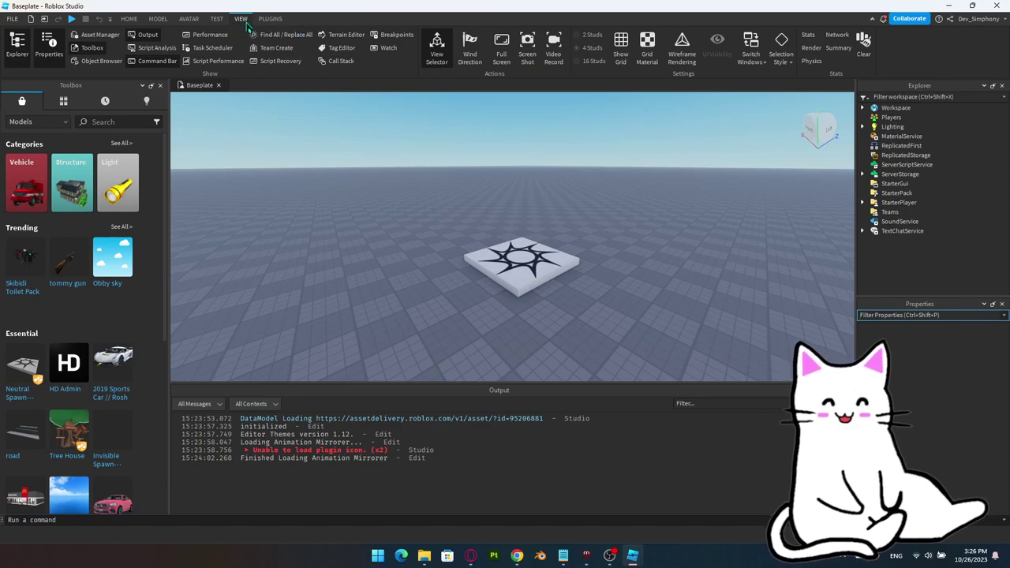
pyautogui.click(341, 24)
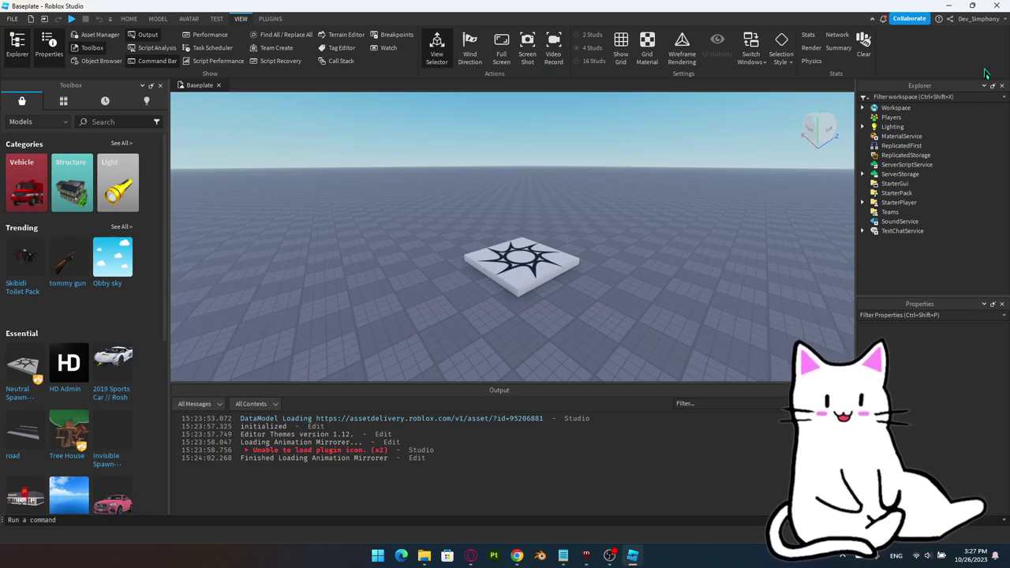
pyautogui.click(862, 108)
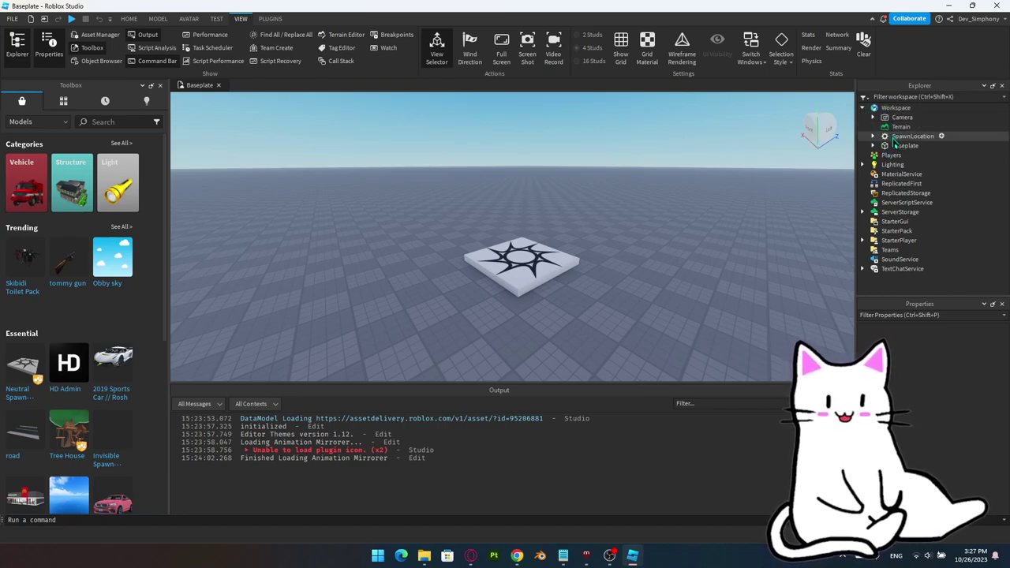
pyautogui.scroll(-5, 528, 142)
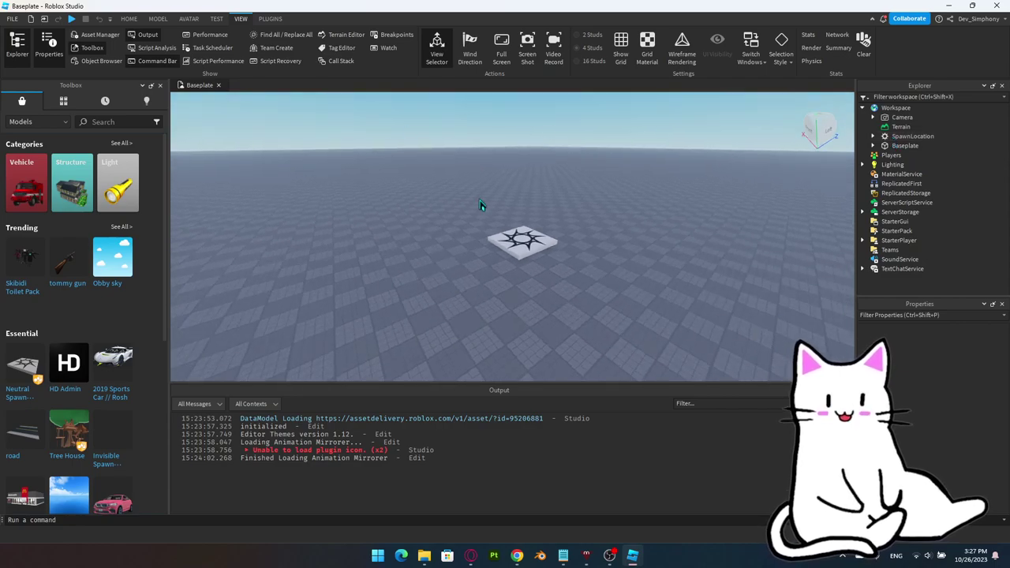
pyautogui.scroll(4, 604, 161)
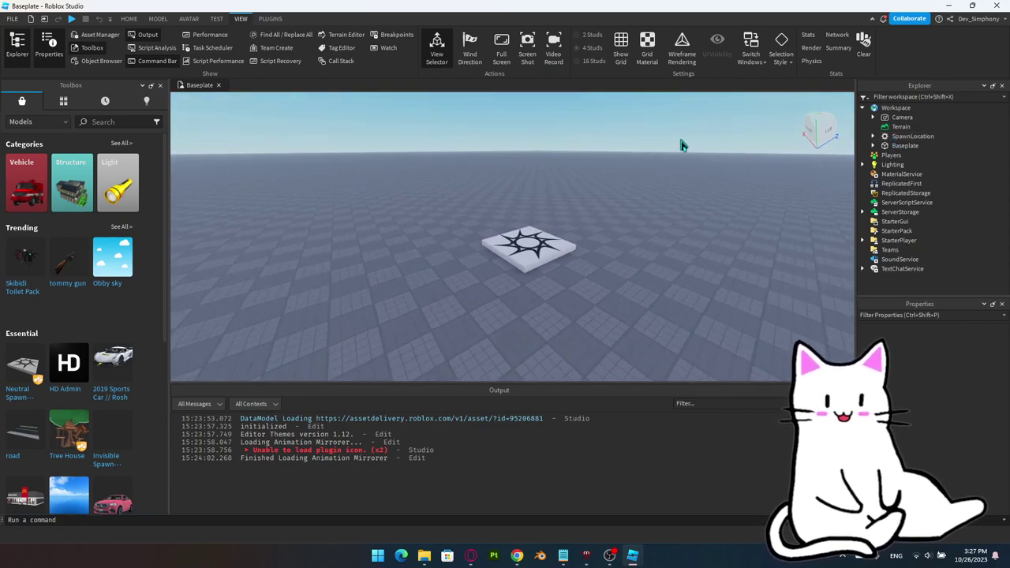
pyautogui.click(899, 146)
pyautogui.press('f')
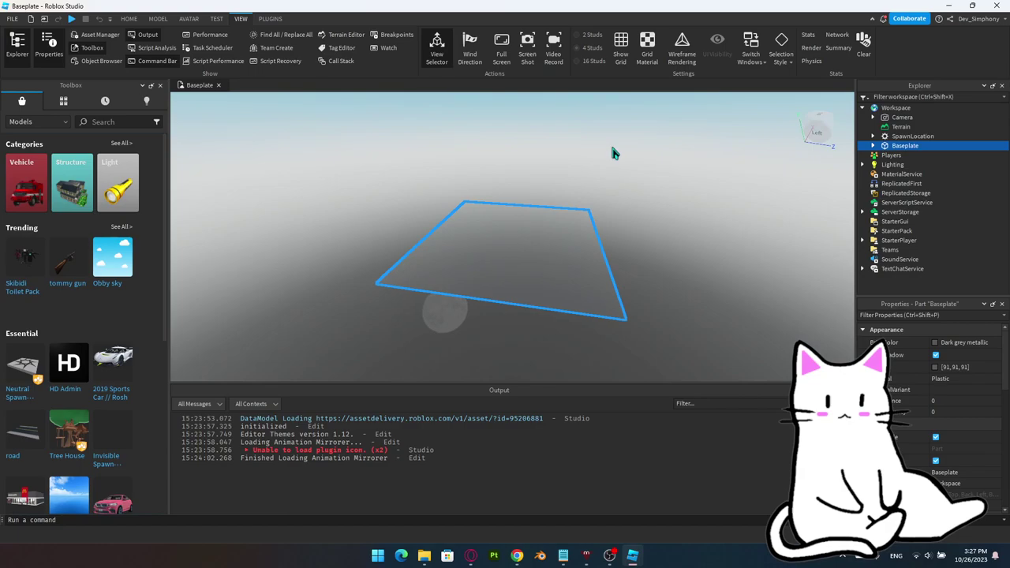
pyautogui.click(912, 136)
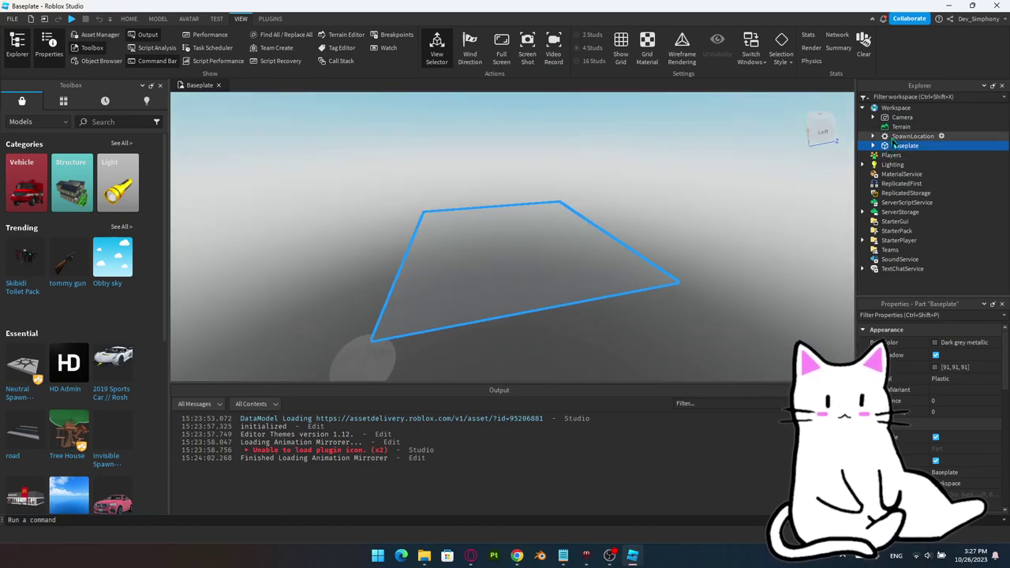
pyautogui.press('f')
pyautogui.moveTo(511, 227); pyautogui.dragTo(527, 193, button='right')
pyautogui.scroll(-5, 489, 158)
pyautogui.scroll(4, 547, 171)
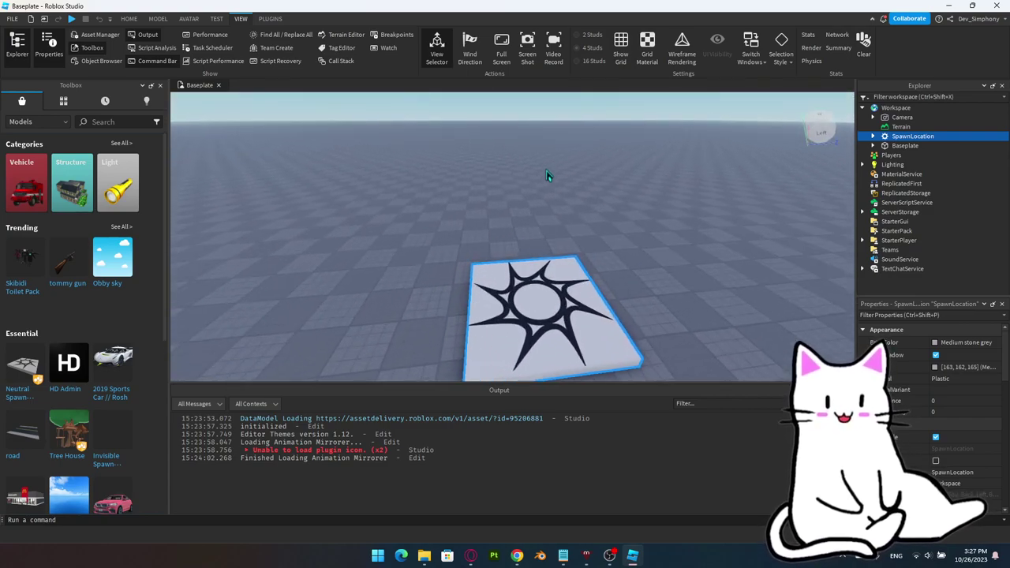
pyautogui.scroll(2, 547, 175)
pyautogui.scroll(2, 548, 175)
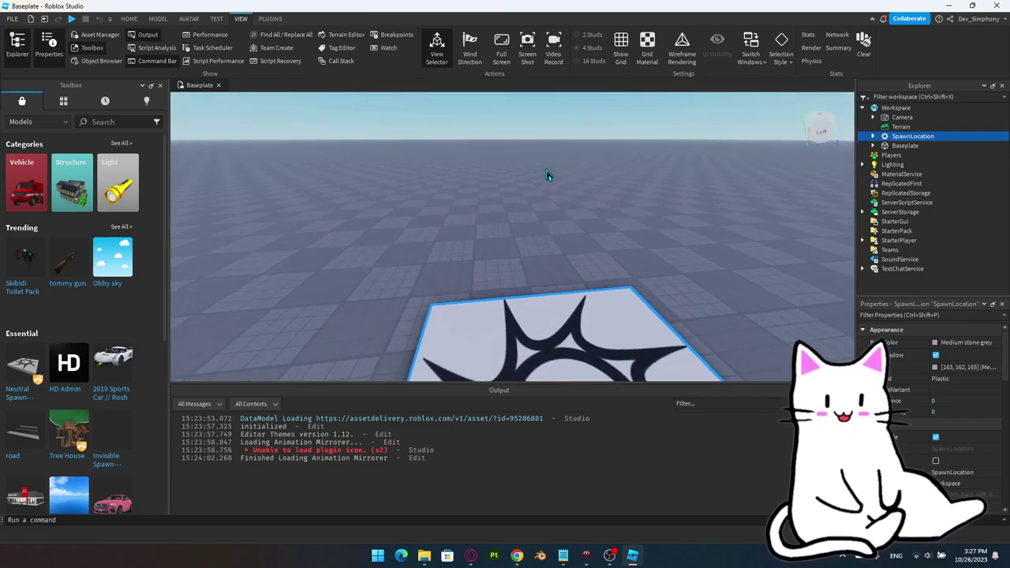
pyautogui.scroll(-3, 548, 175)
pyautogui.scroll(3, 547, 176)
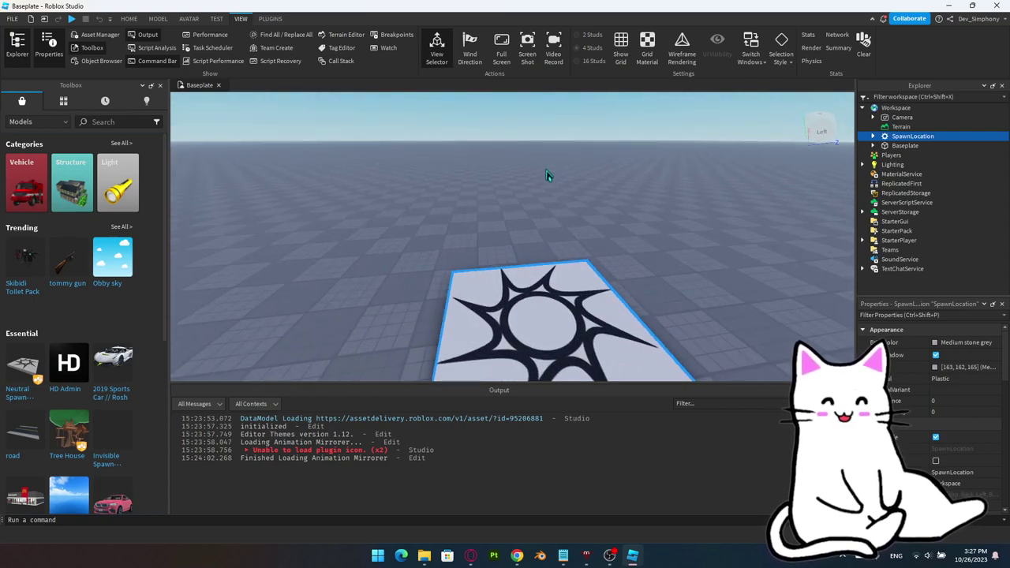
pyautogui.scroll(-3, 547, 176)
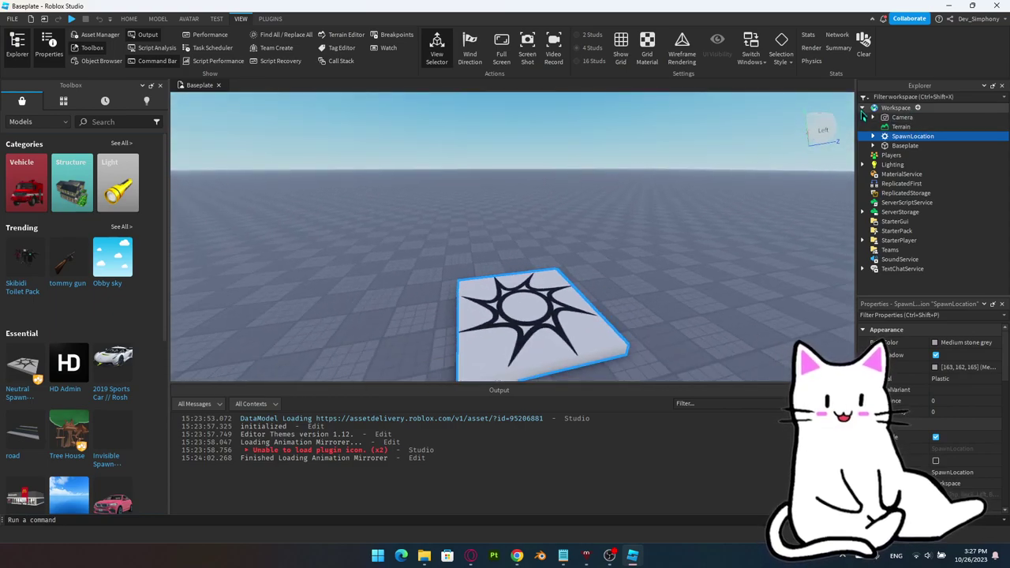
pyautogui.click(862, 108)
pyautogui.click(880, 118)
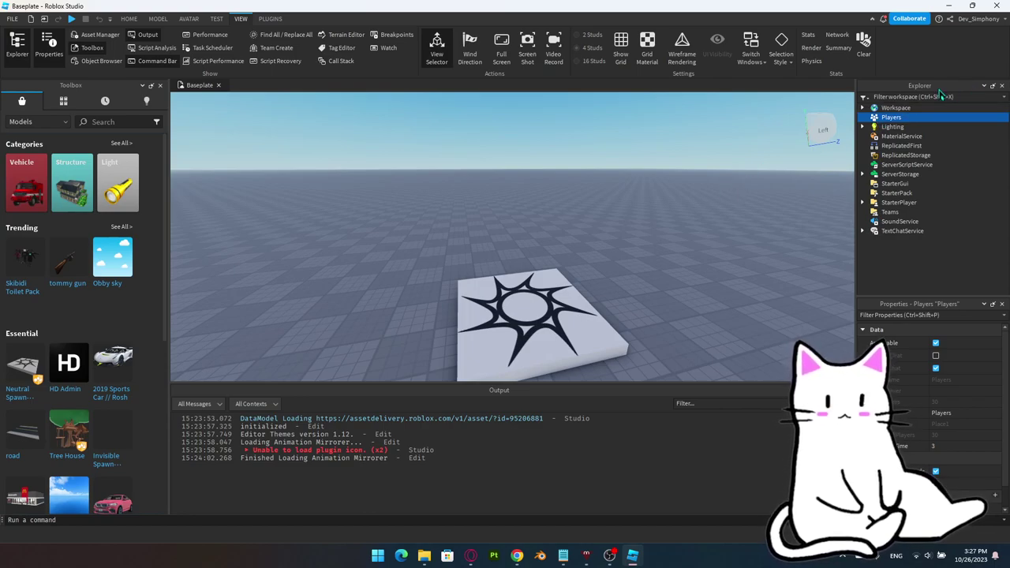
# Step: Run a play test from the Home tab, check the test player's properties, then stop it
pyautogui.click(128, 19)
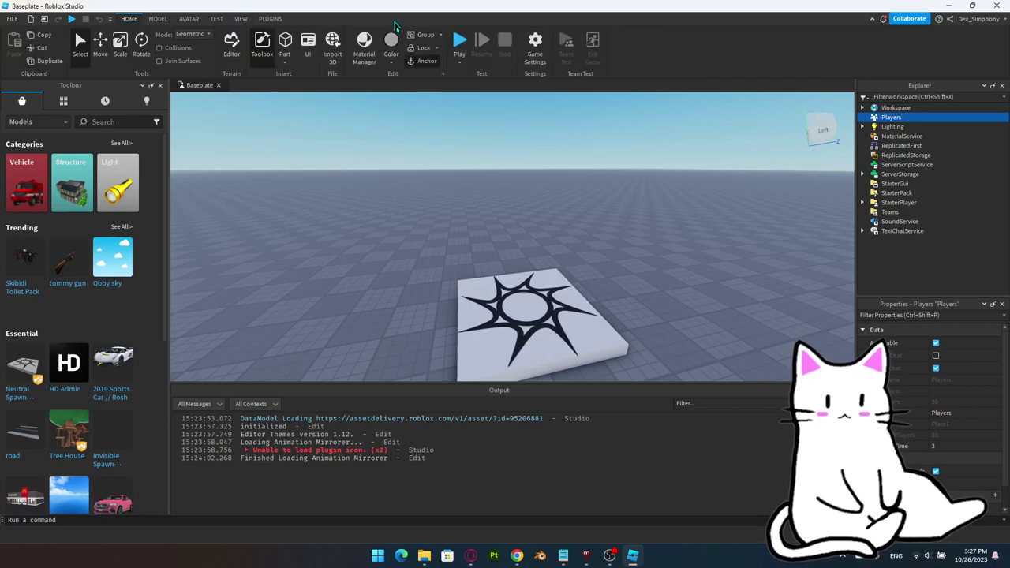
pyautogui.click(459, 41)
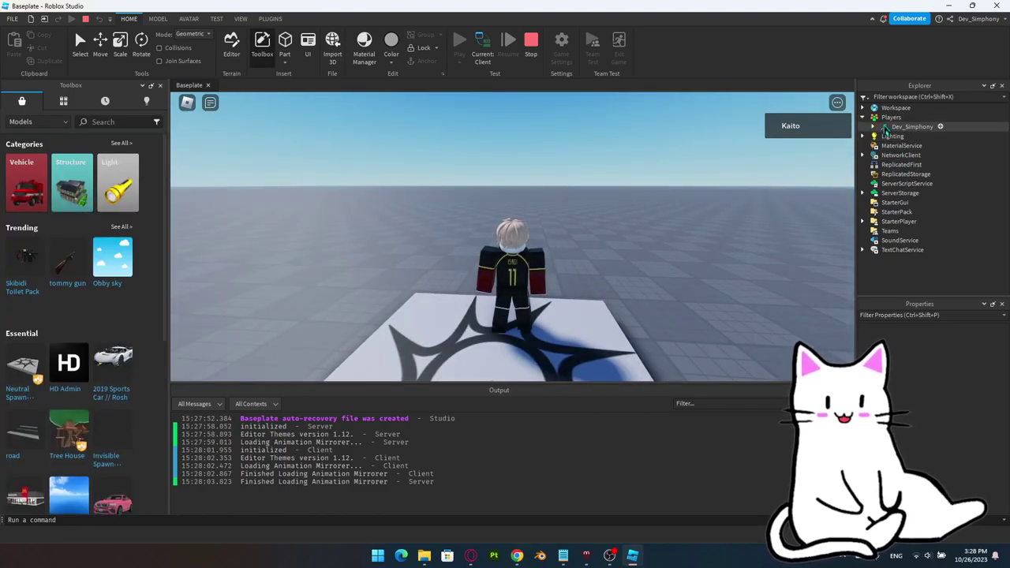
pyautogui.click(903, 127)
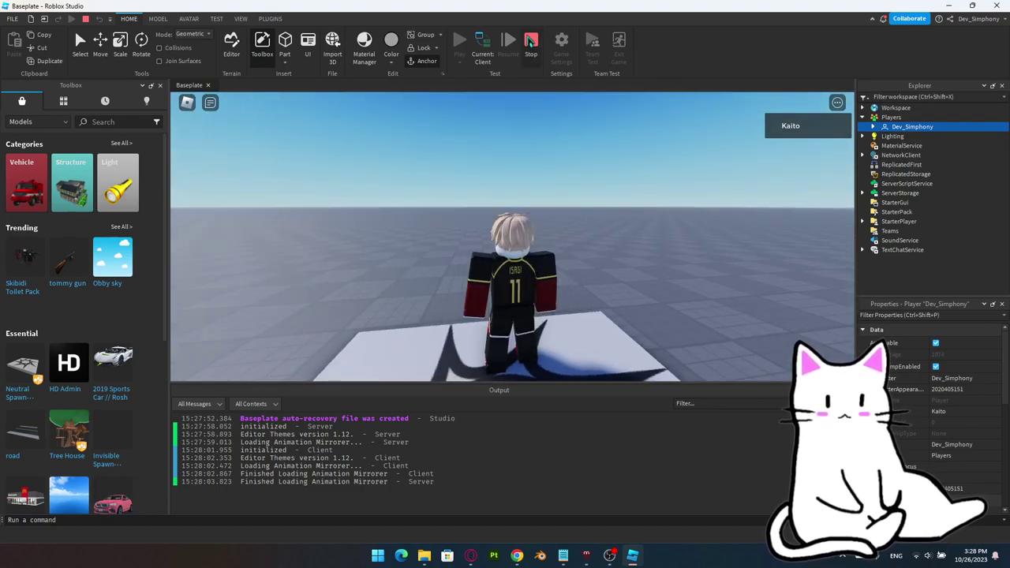
pyautogui.click(531, 43)
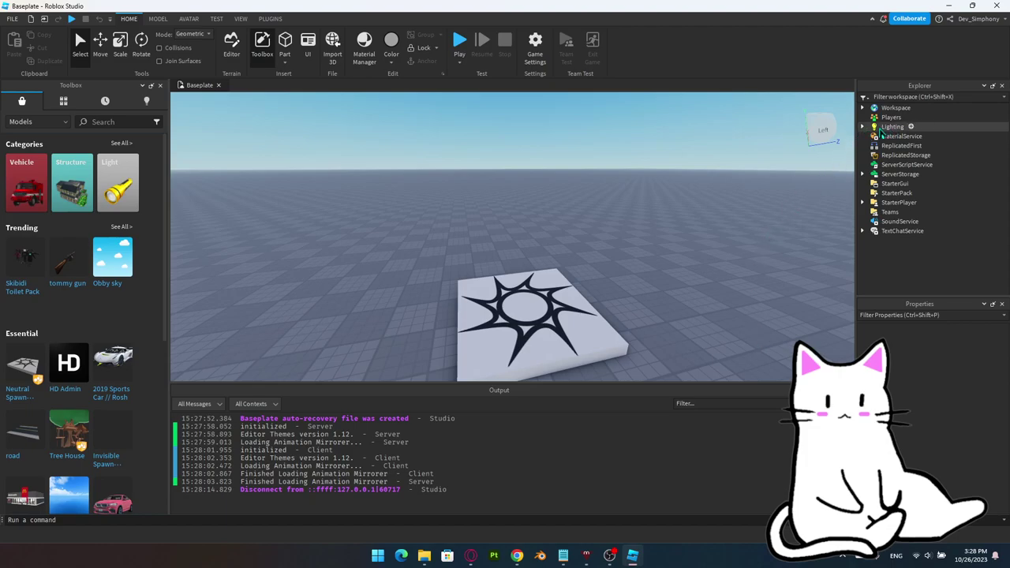
# Step: Expand Lighting, delete the Atmosphere-through-SunRays effects, then undo the deletion
pyautogui.click(862, 126)
pyautogui.click(907, 136)
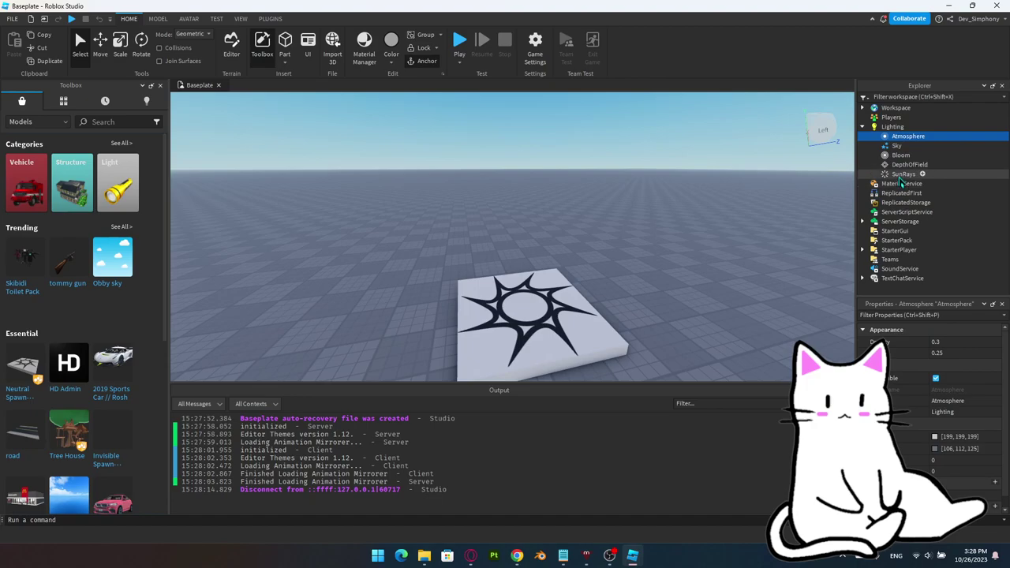
pyautogui.keyDown('shift'); pyautogui.click(900, 175); pyautogui.keyUp('shift')
pyautogui.press('Delete')
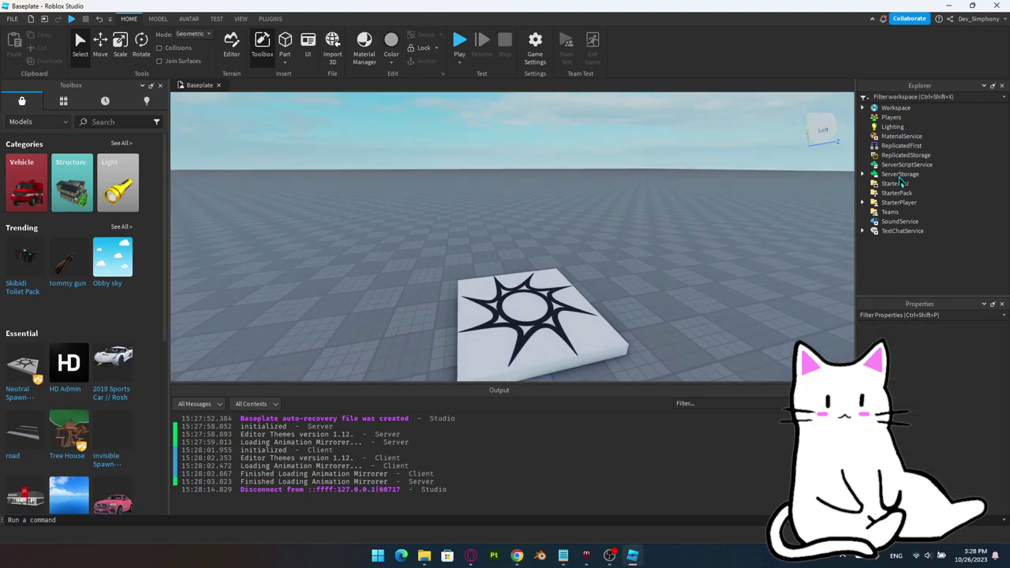
pyautogui.hotkey('ctrl', 'z')
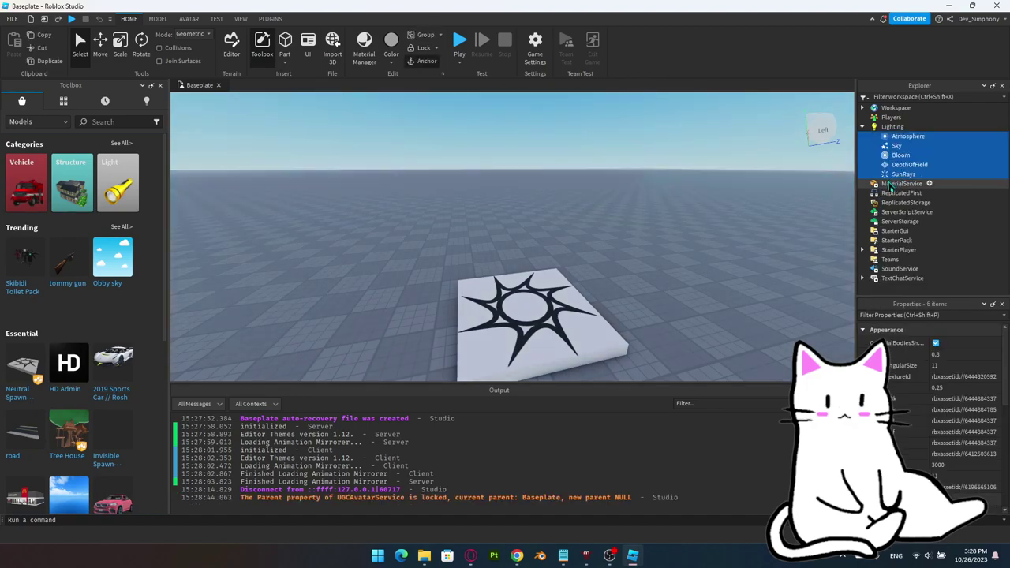
# Step: Browse the services from MaterialService to TextChatService to view each one's properties
pyautogui.click(889, 186)
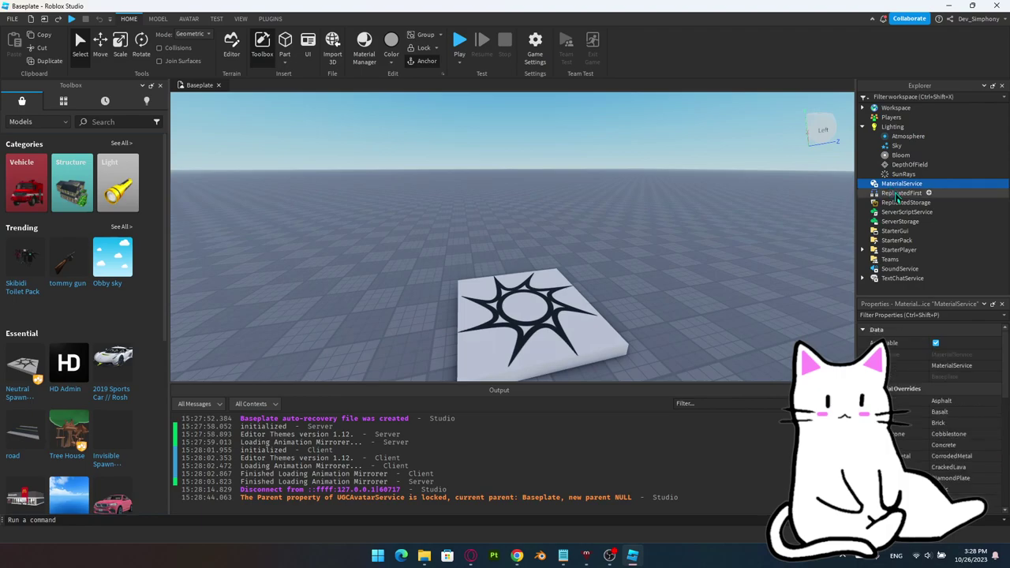
pyautogui.click(896, 194)
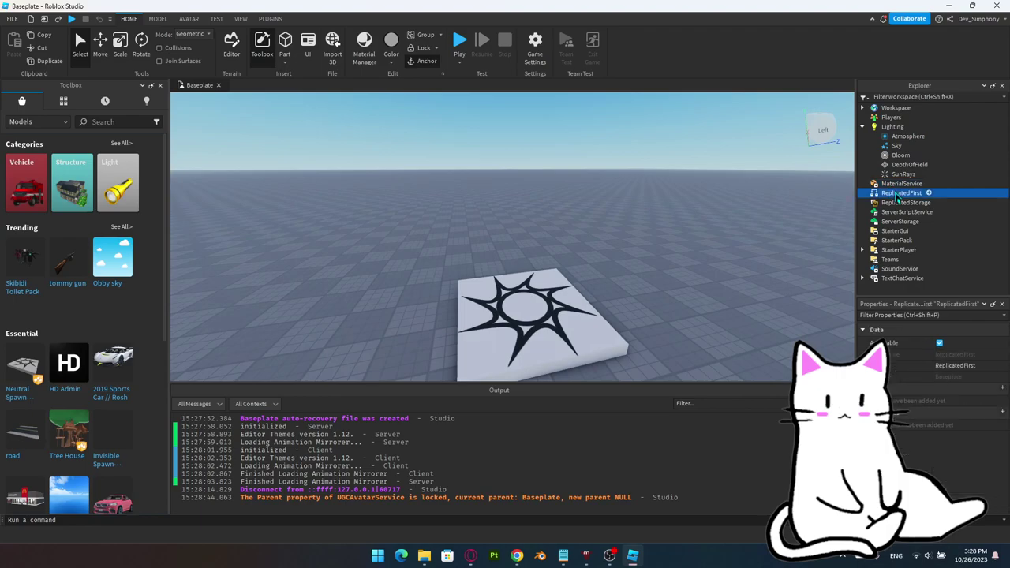
pyautogui.click(896, 202)
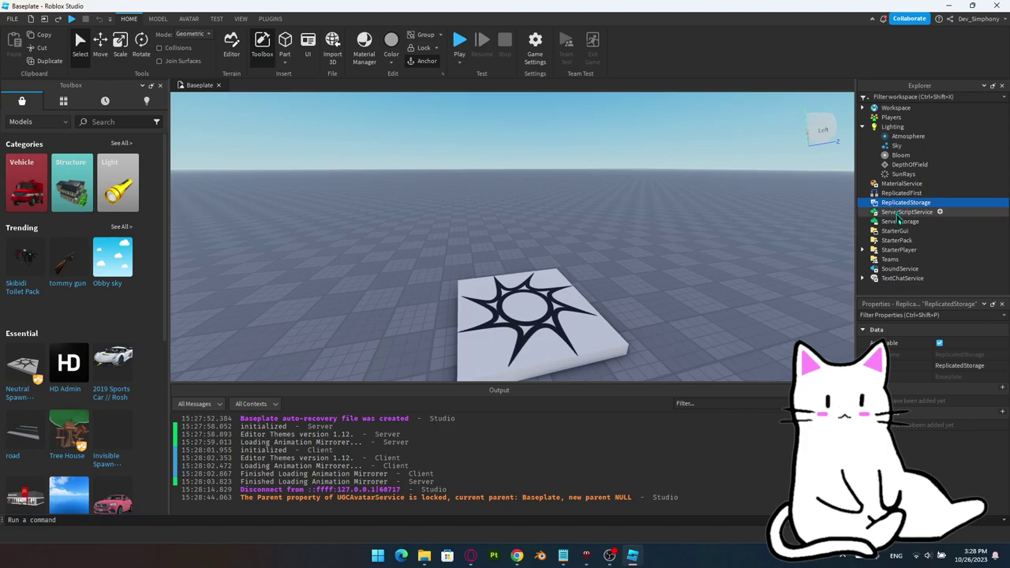
pyautogui.click(897, 216)
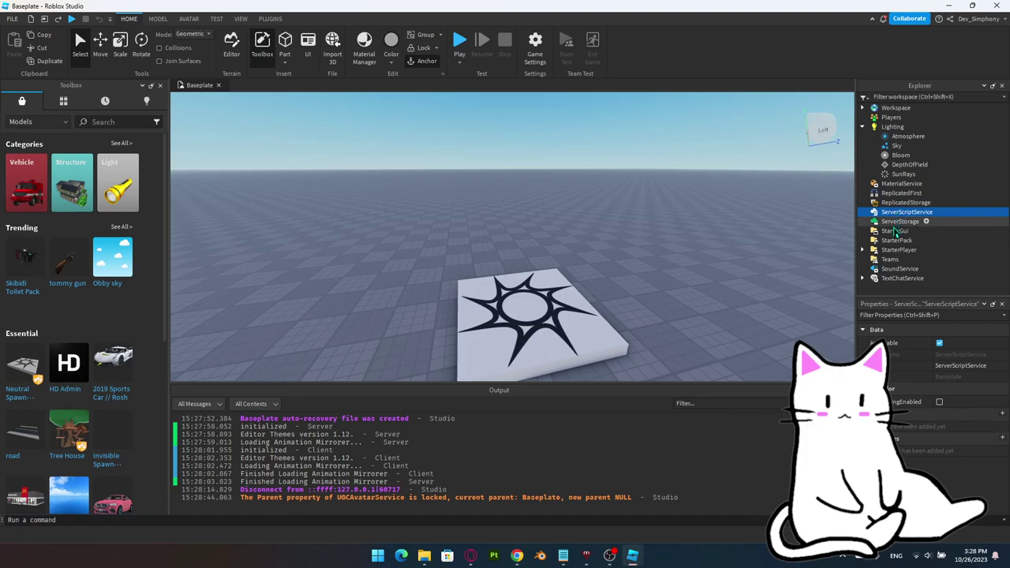
pyautogui.click(896, 223)
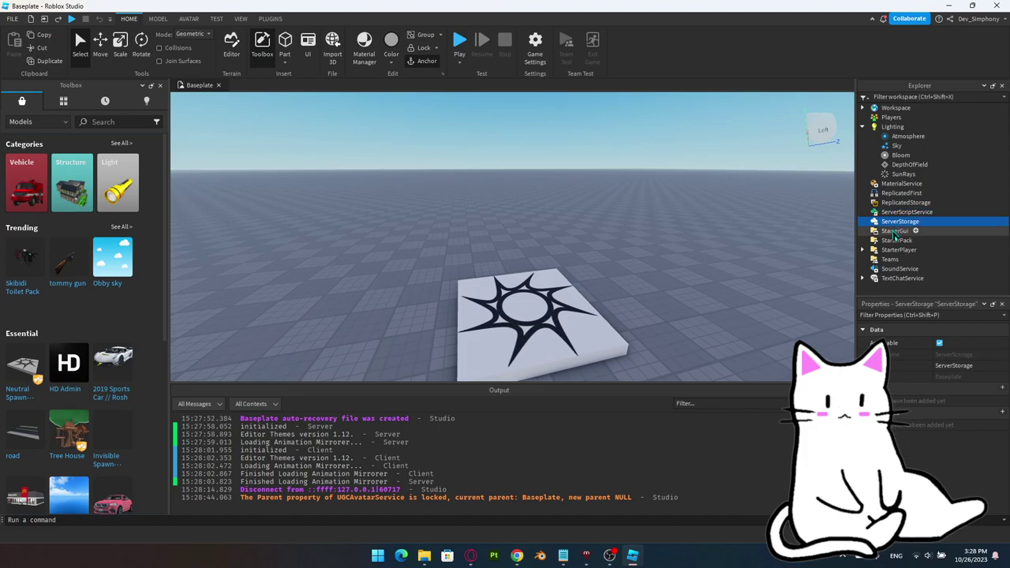
pyautogui.click(893, 231)
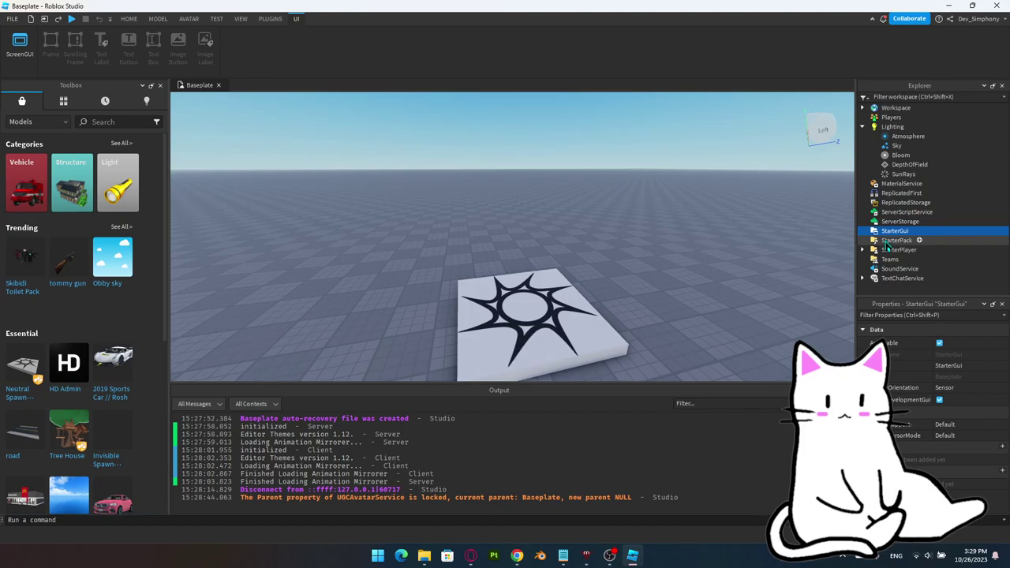
pyautogui.click(891, 241)
pyautogui.click(891, 250)
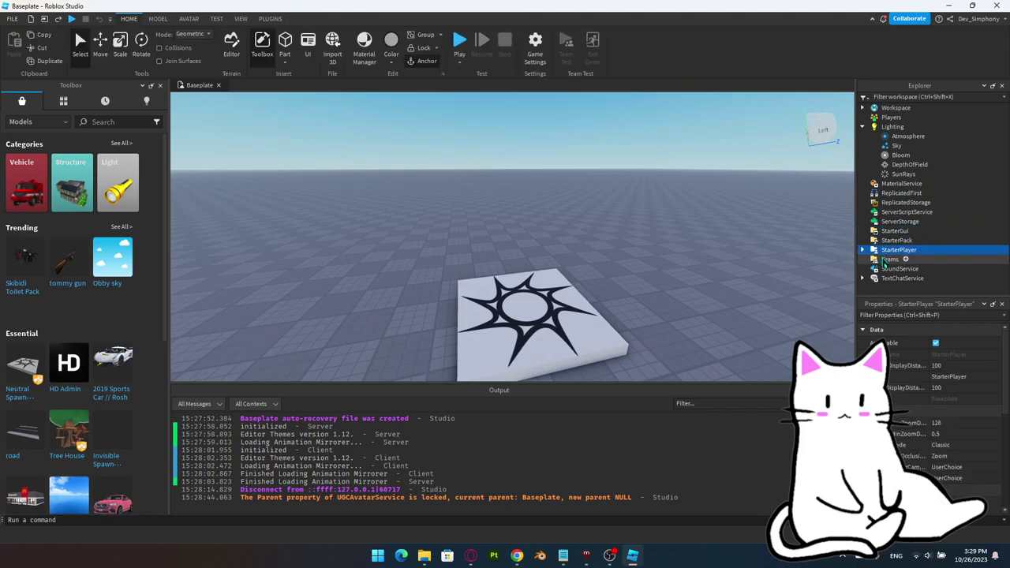
pyautogui.click(886, 260)
pyautogui.click(883, 269)
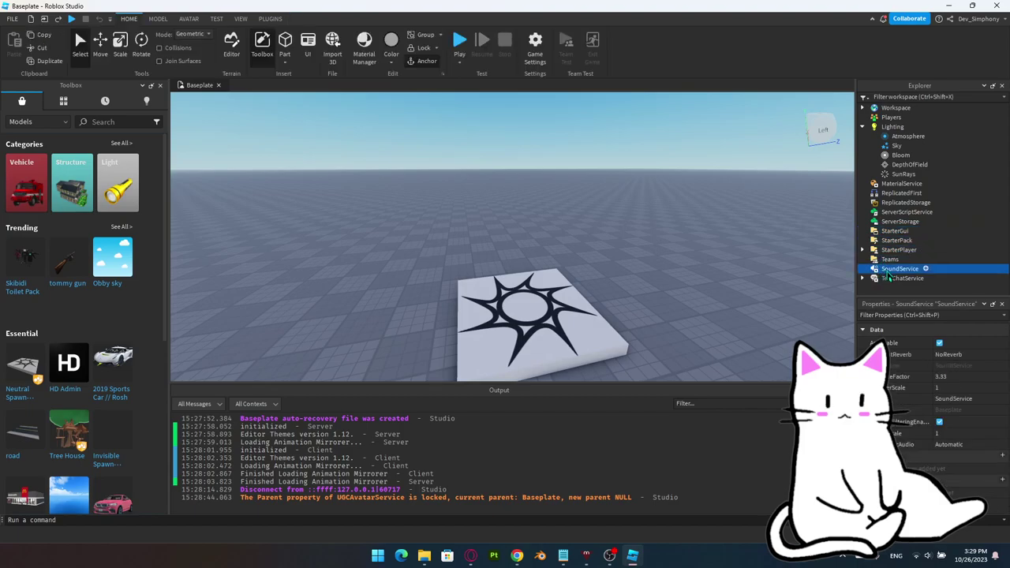
pyautogui.click(887, 278)
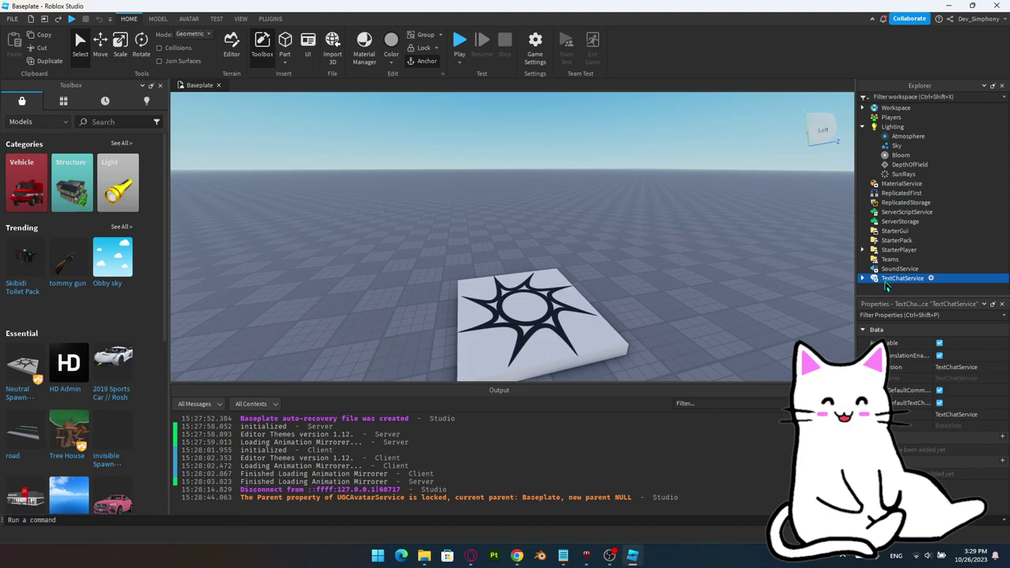
pyautogui.press('Up')
pyautogui.press('Down')
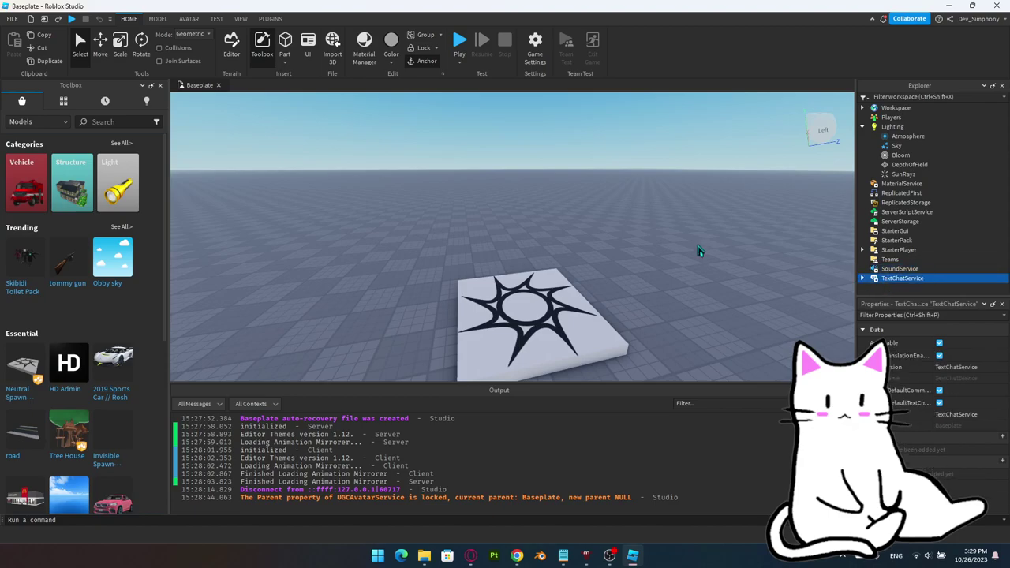
pyautogui.click(710, 228)
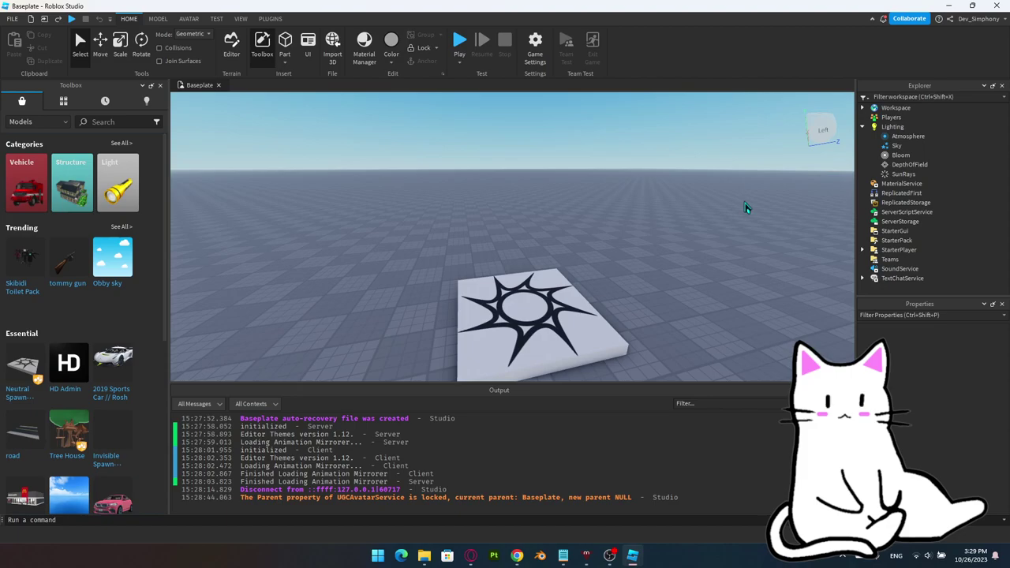
# Step: Collapse Lighting, review Workspace through StarterPlayer, then ready ServerScriptService's insert button
pyautogui.click(862, 126)
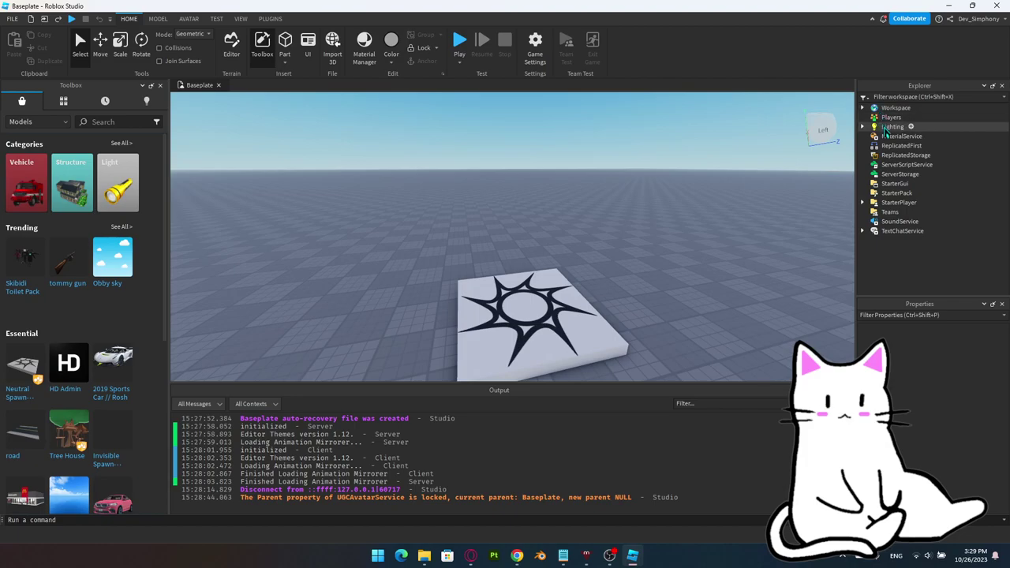
pyautogui.click(884, 128)
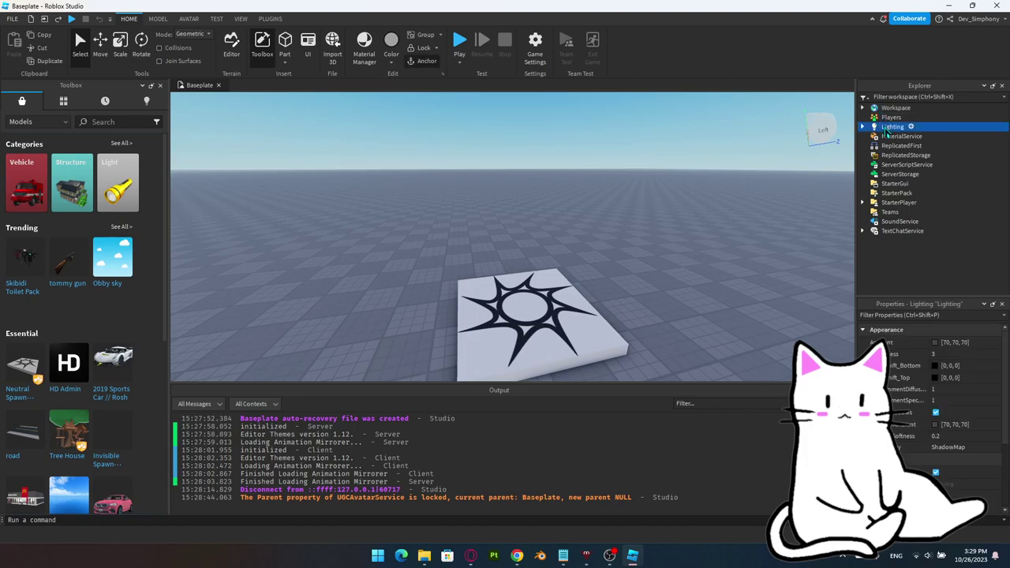
pyautogui.click(887, 109)
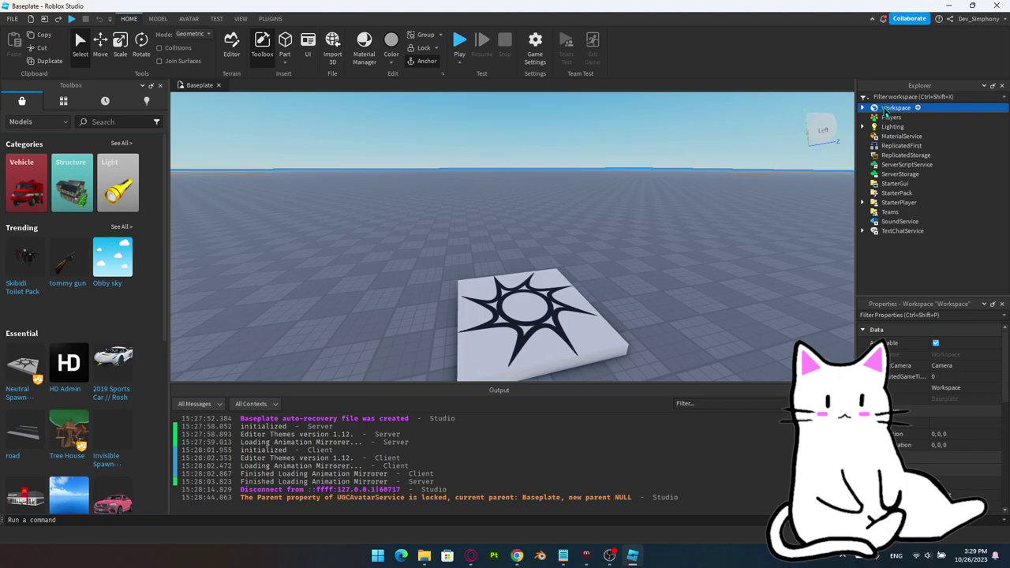
pyautogui.click(907, 165)
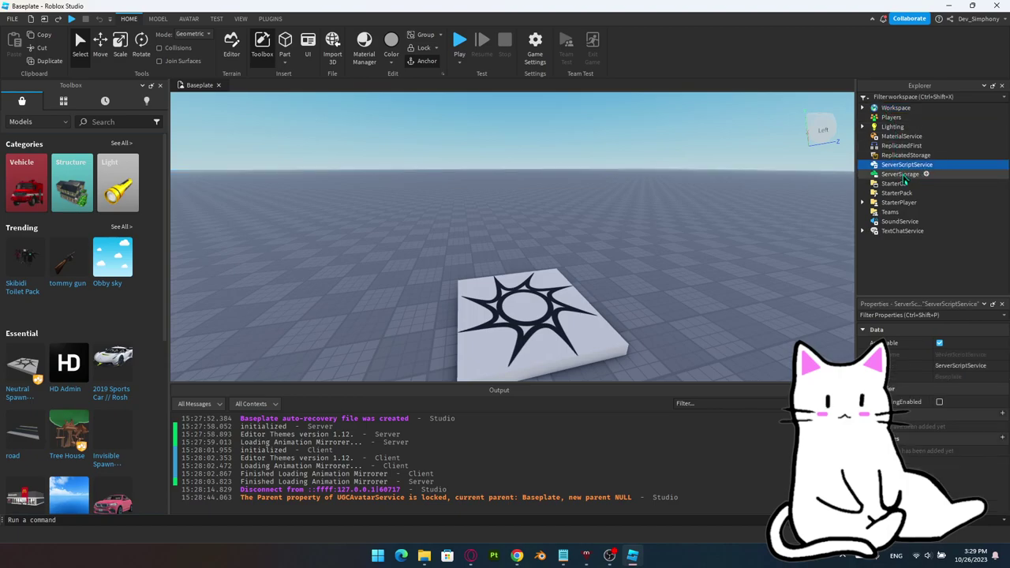
pyautogui.click(903, 175)
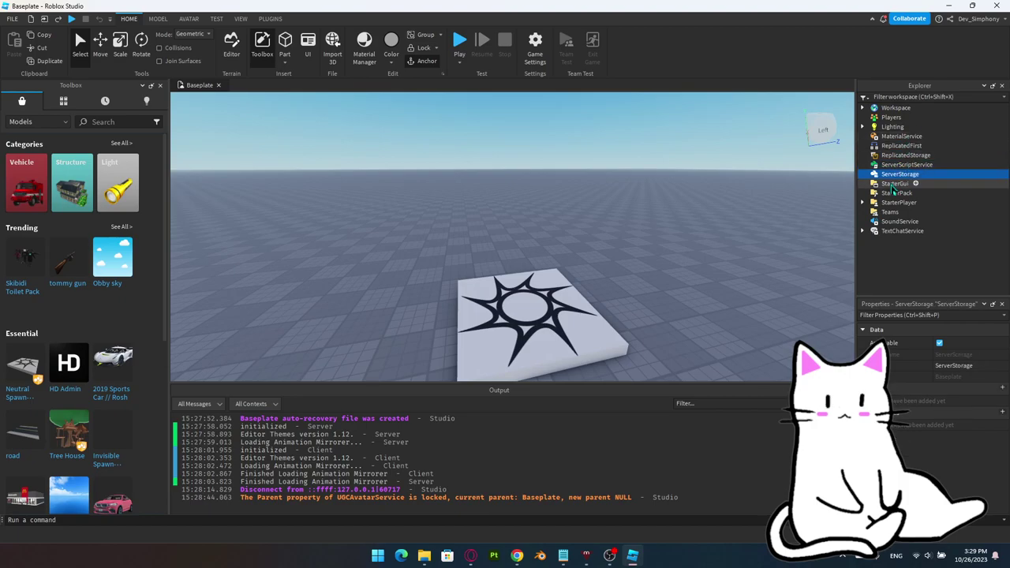
pyautogui.click(894, 184)
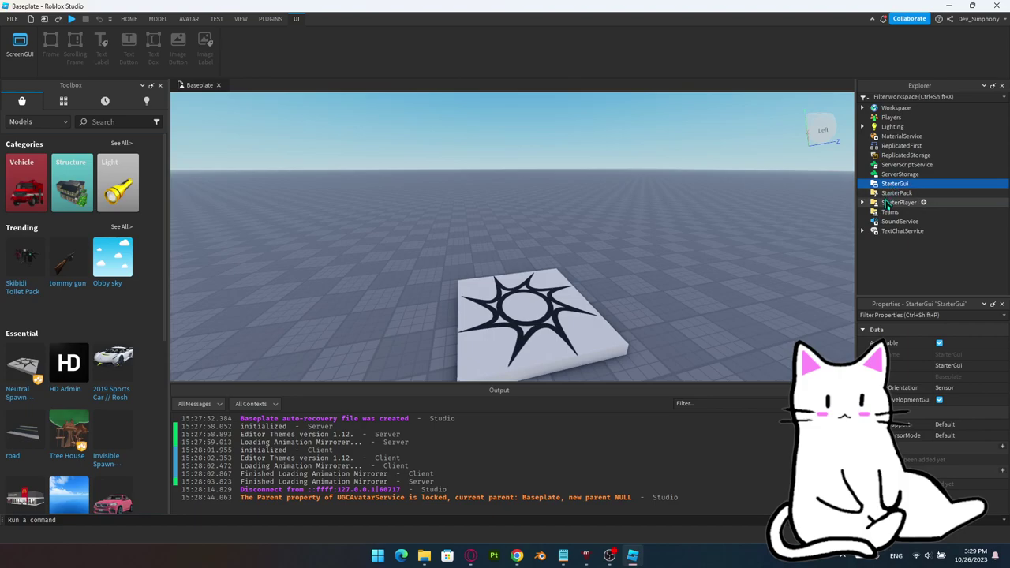
pyautogui.click(888, 193)
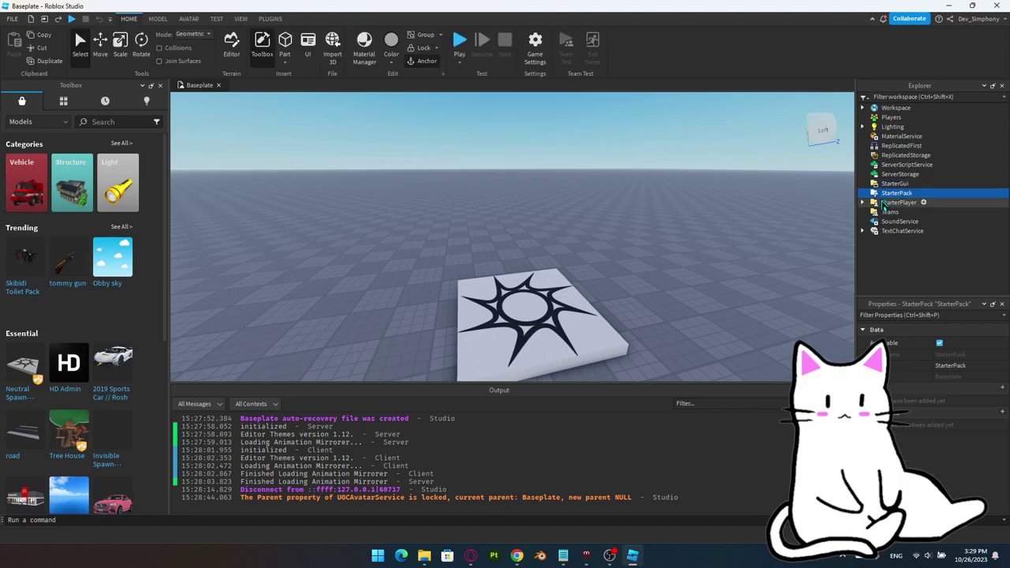
pyautogui.click(885, 204)
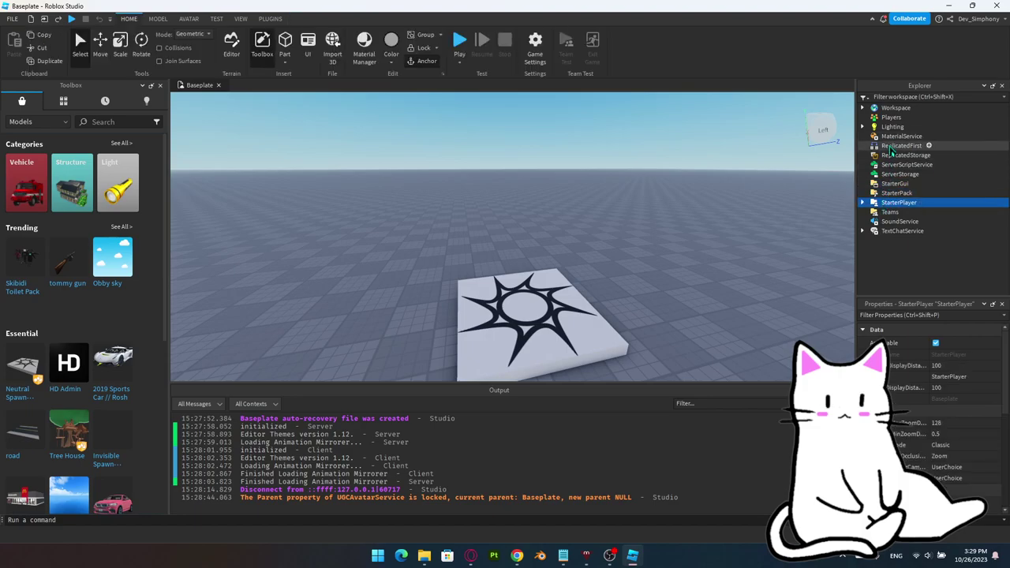
pyautogui.click(898, 184)
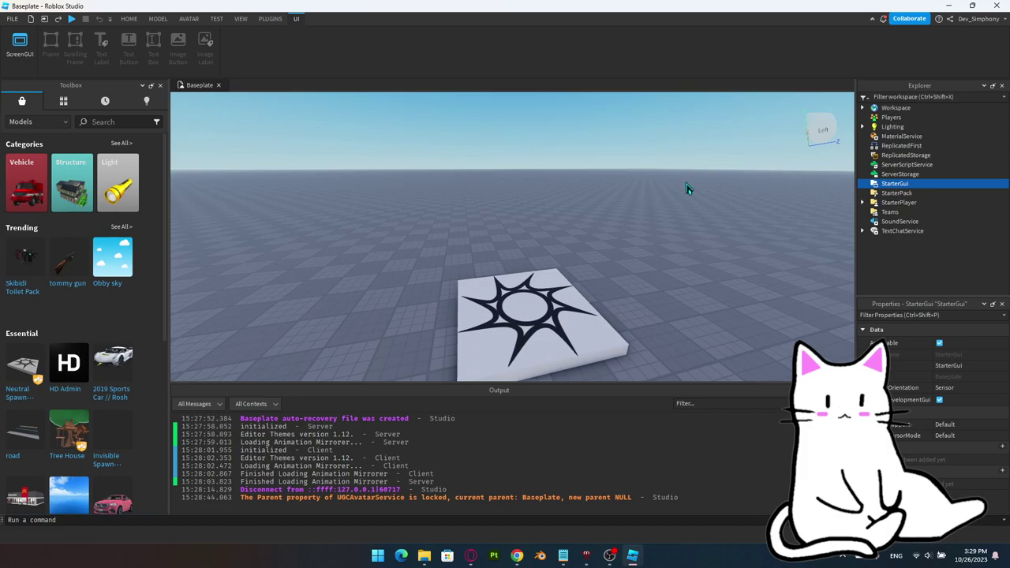
pyautogui.click(519, 173)
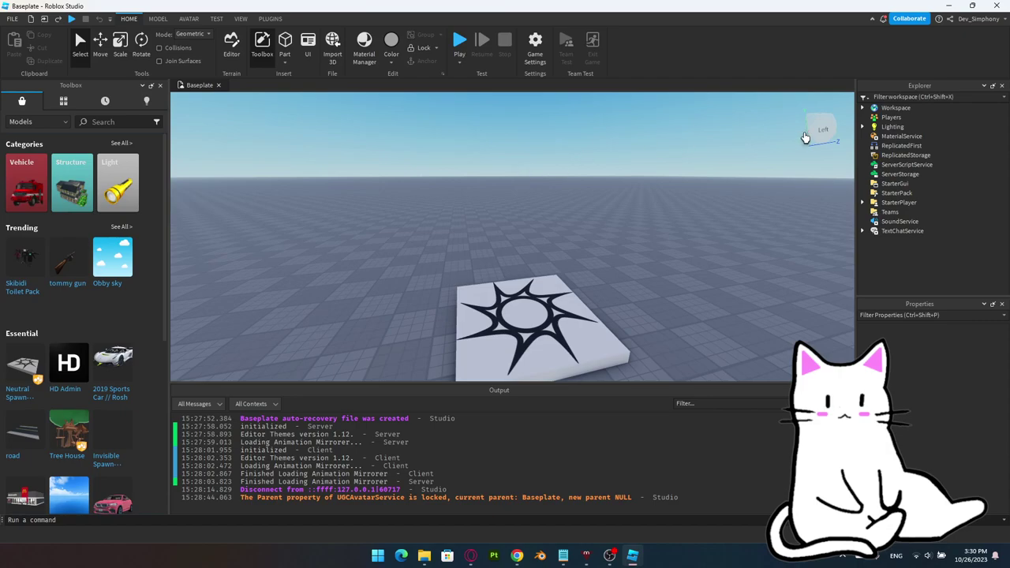
pyautogui.click(899, 166)
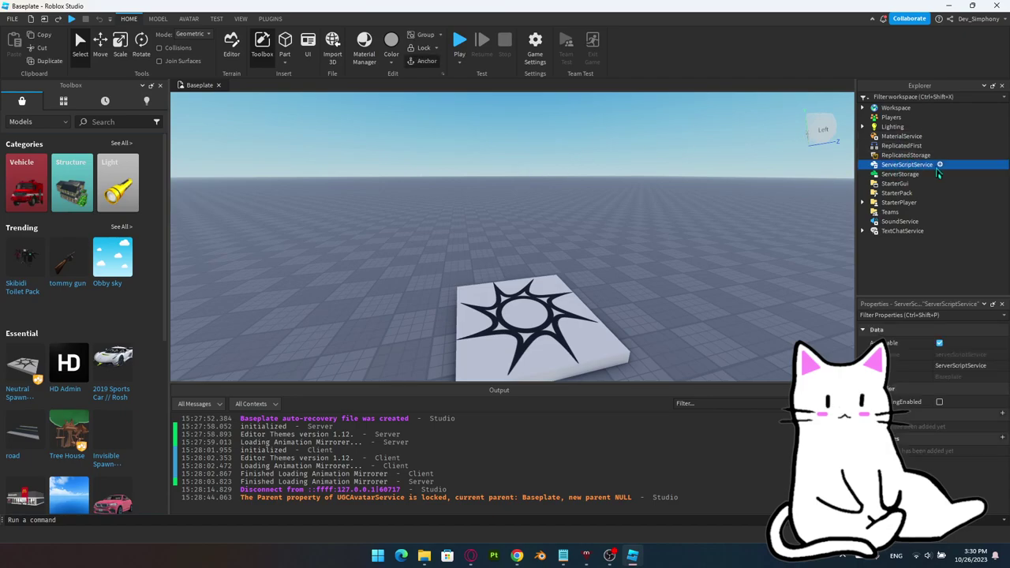
# Step: Insert a Script into ServerScriptService, opening its default print("Hello world!") line
pyautogui.click(939, 164)
pyautogui.click(904, 204)
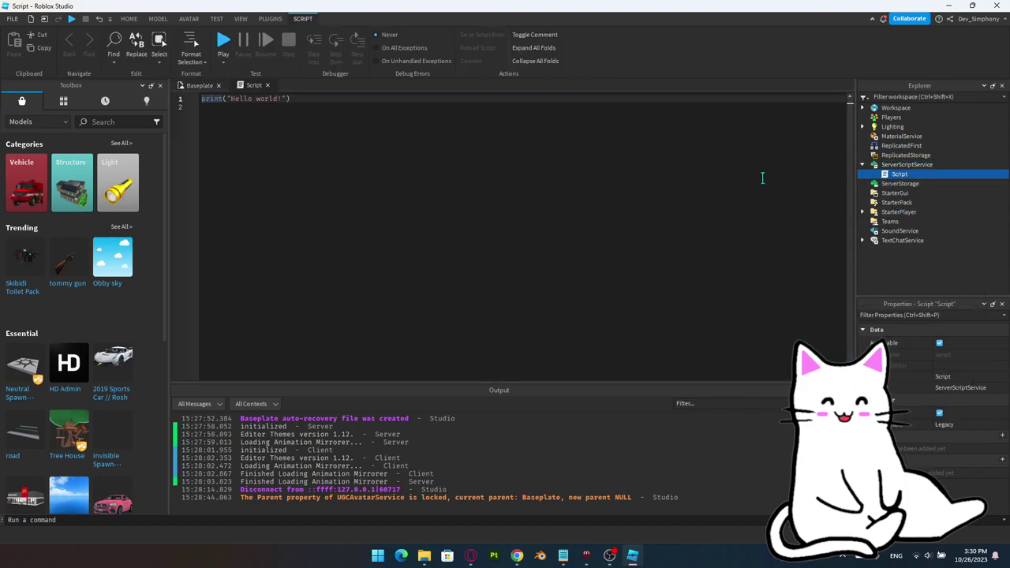
pyautogui.tripleClick(229, 100)
pyautogui.click(367, 138)
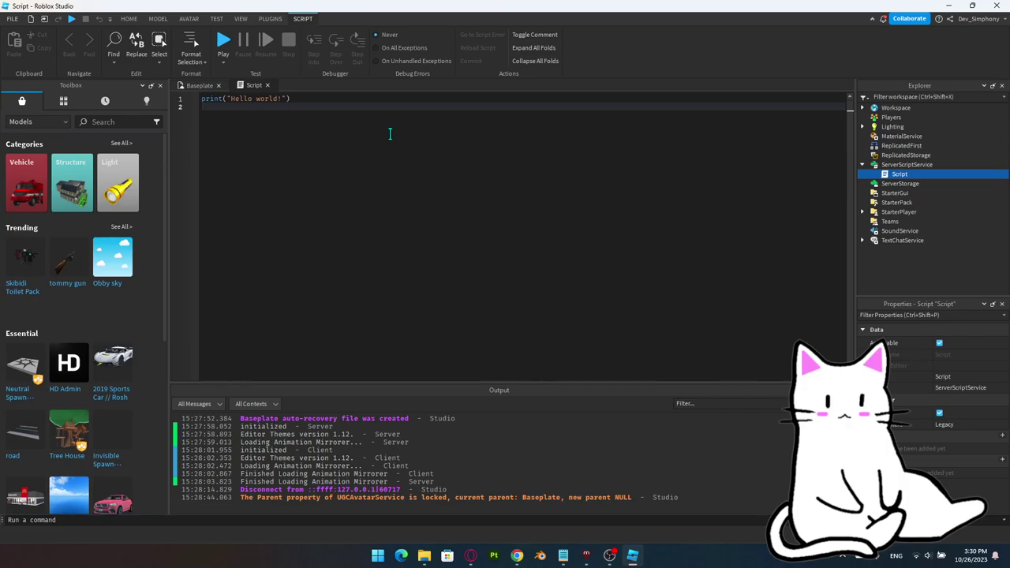
# Step: Look at StarterGui and StarterPlayer's StarterCharacterScripts, then reselect the new Script
pyautogui.click(879, 195)
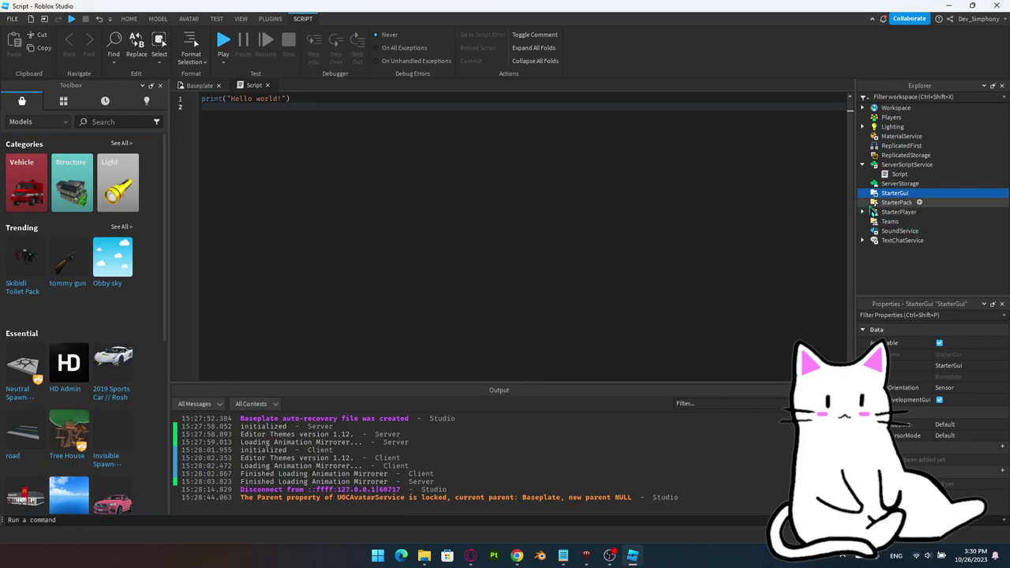
pyautogui.click(862, 211)
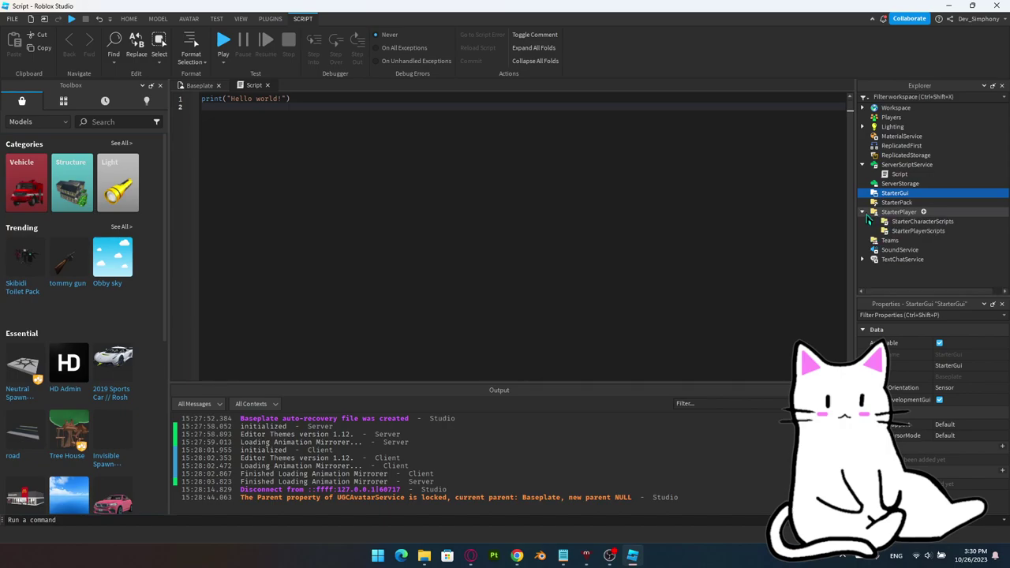
pyautogui.click(919, 221)
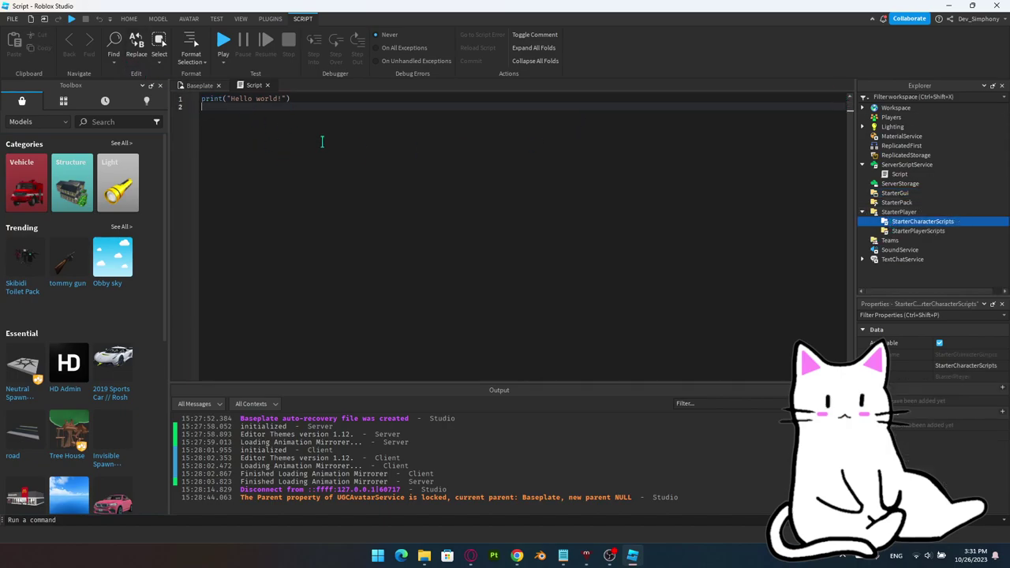
pyautogui.hotkey('ctrl', 'a')
pyautogui.click(296, 137)
pyautogui.click(900, 174)
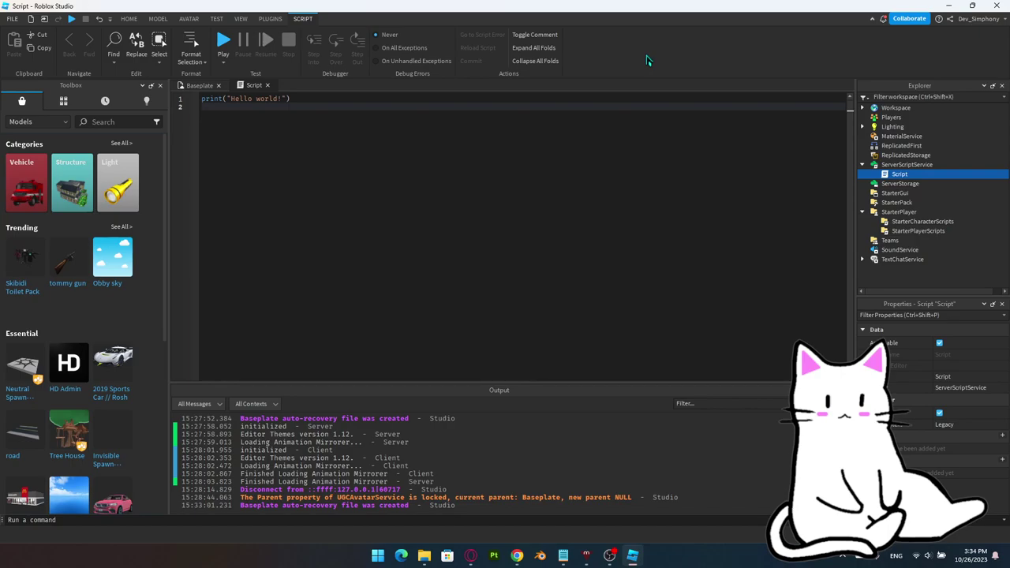
# Step: Back in the Baseplate view, start a play test from the Play dropdown
pyautogui.click(199, 85)
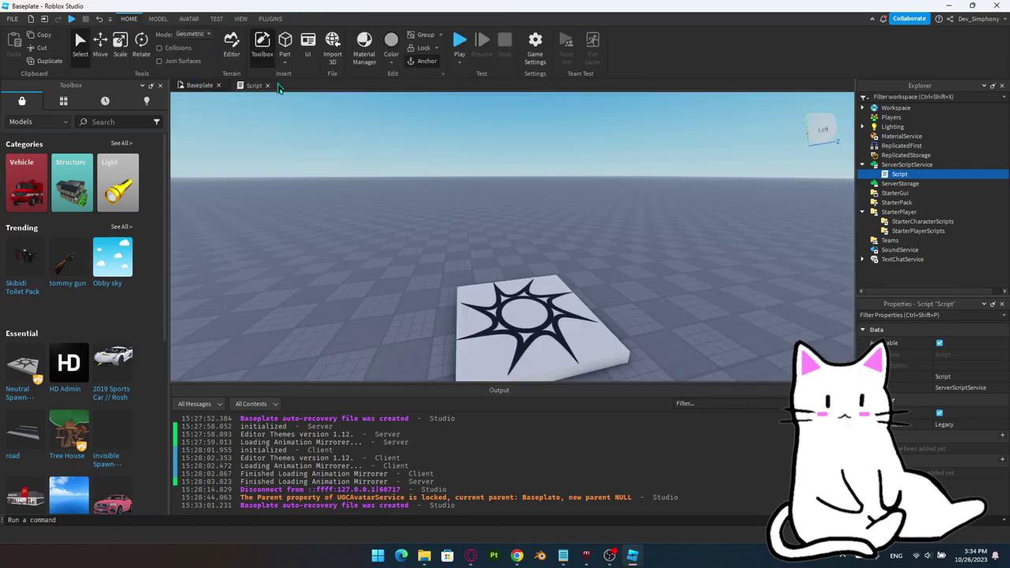
pyautogui.click(460, 65)
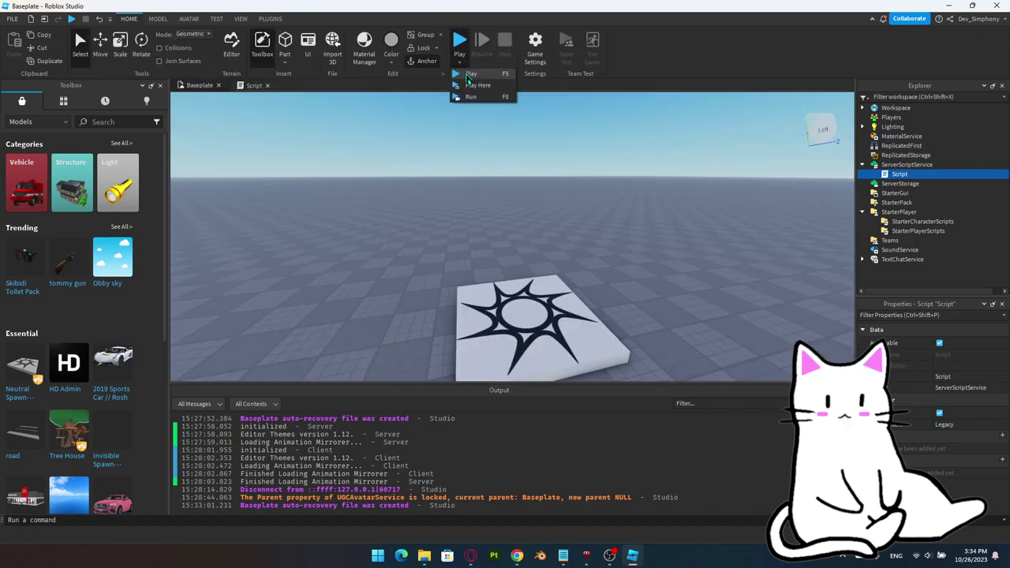
pyautogui.click(474, 96)
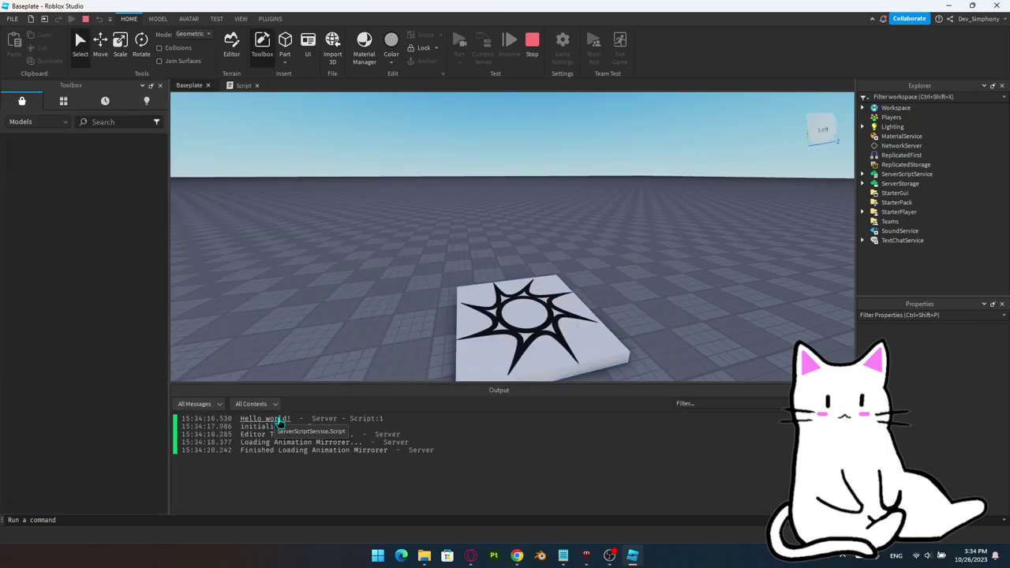
# Step: Examine the server's "Hello world!" line in Output, then return to the Script's code
pyautogui.moveTo(298, 418); pyautogui.dragTo(242, 423)
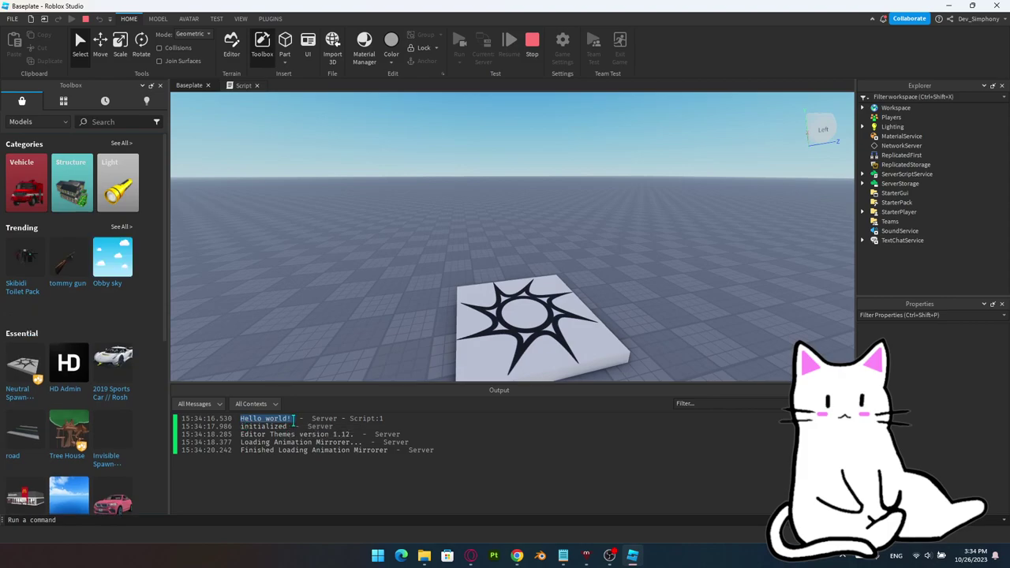
pyautogui.moveTo(311, 418); pyautogui.dragTo(338, 418)
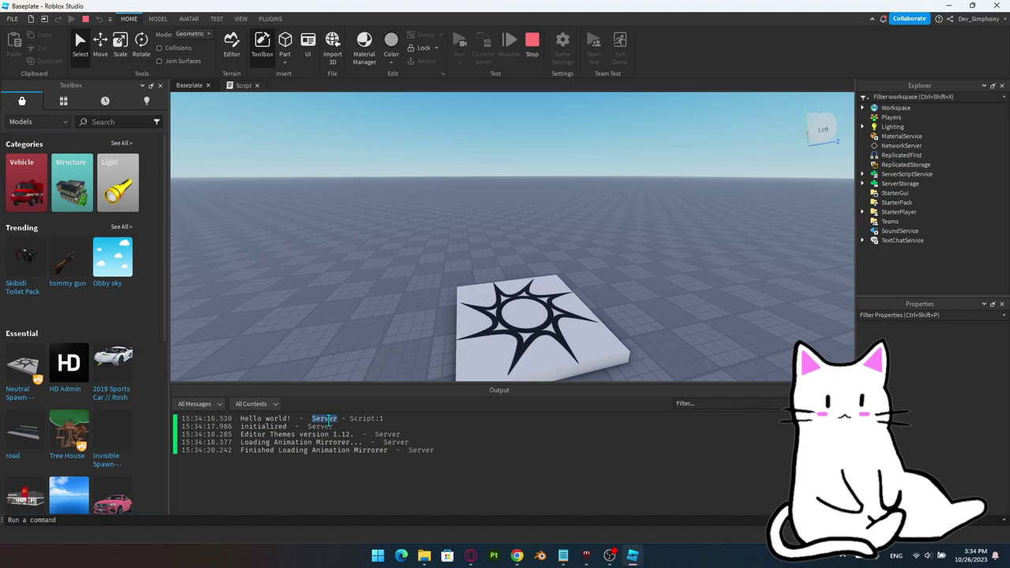
pyautogui.click(323, 426)
pyautogui.moveTo(182, 418); pyautogui.dragTo(402, 418)
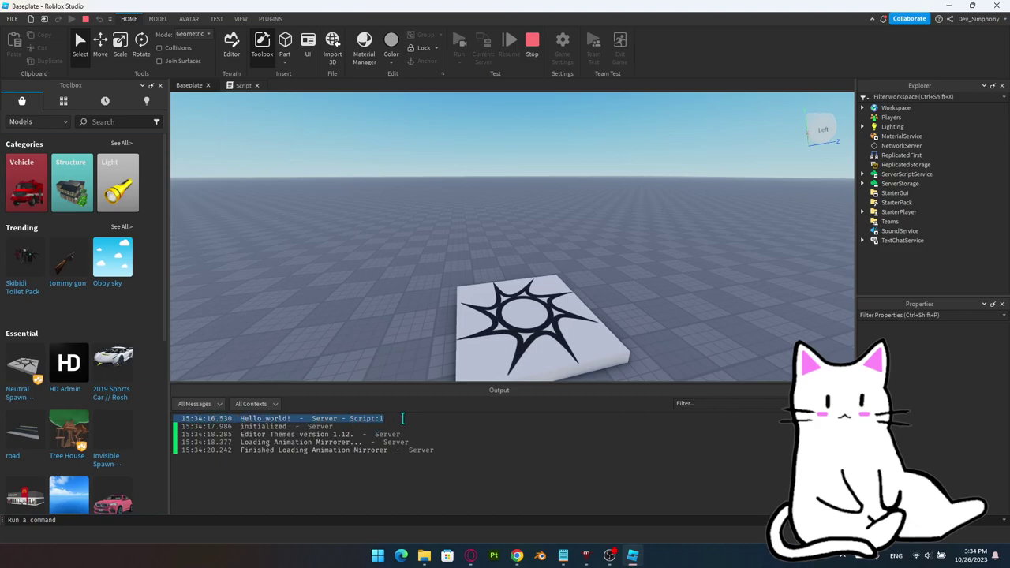
pyautogui.click(402, 418)
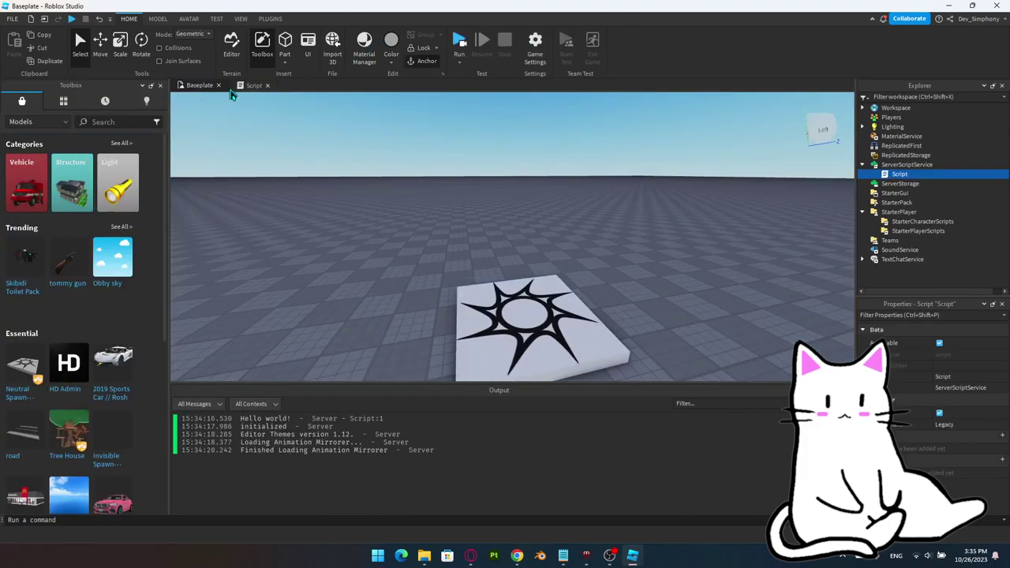
pyautogui.click(251, 85)
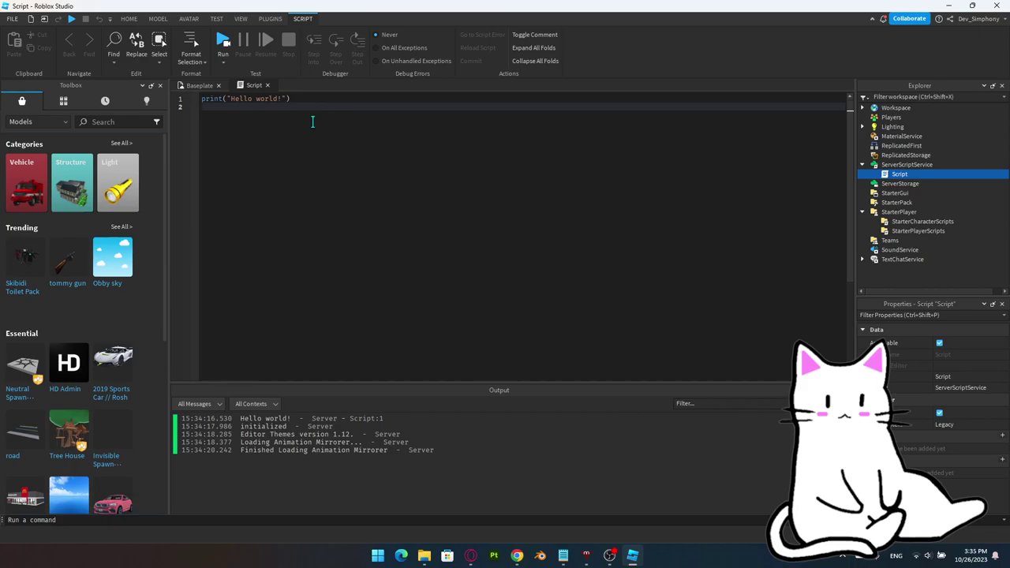
# Step: Replace Hello world! with a "My name is …" message using the user's name and run with F8
pyautogui.click(280, 97)
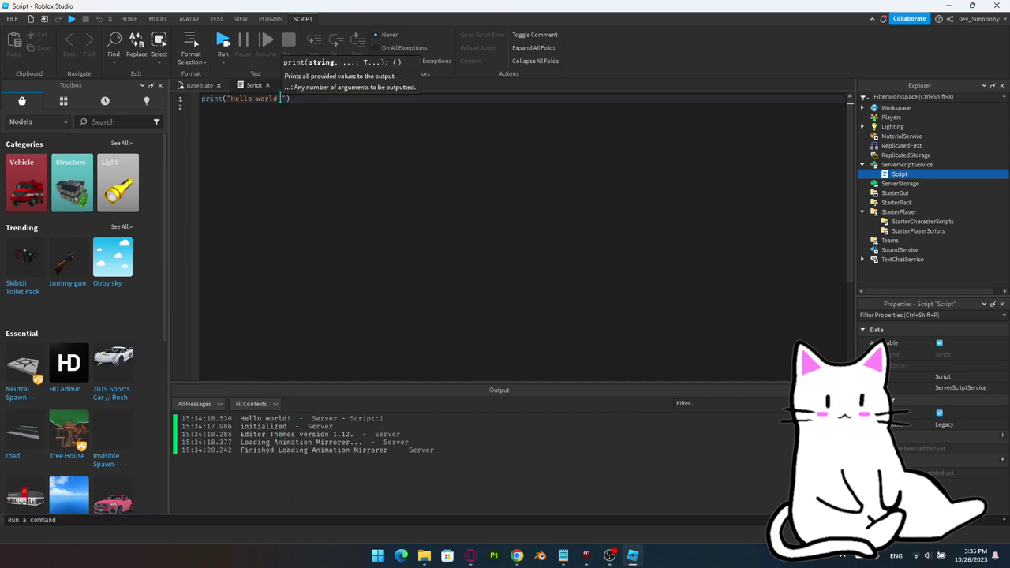
pyautogui.moveTo(282, 98); pyautogui.dragTo(230, 98)
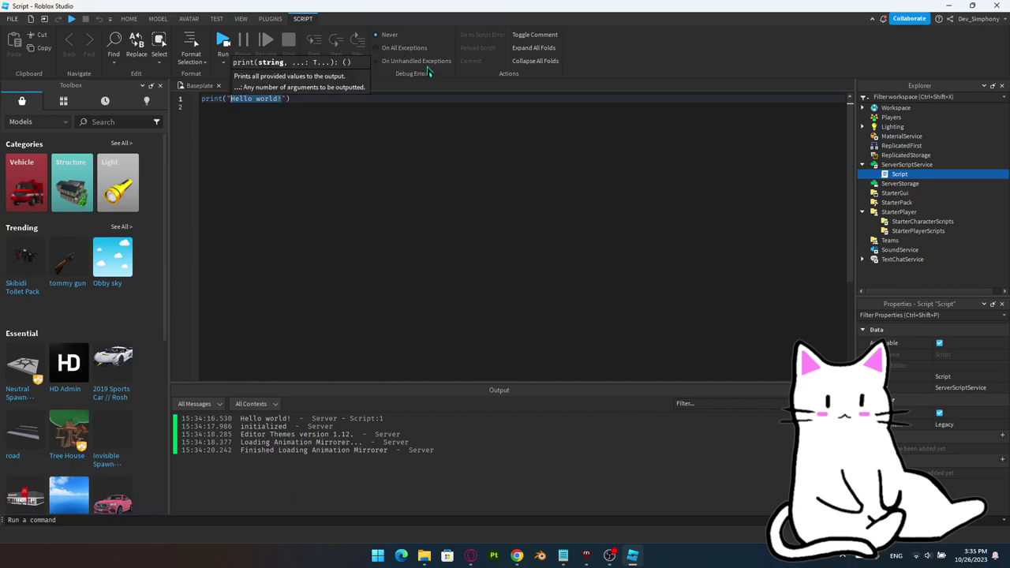
pyautogui.write('My name is ')
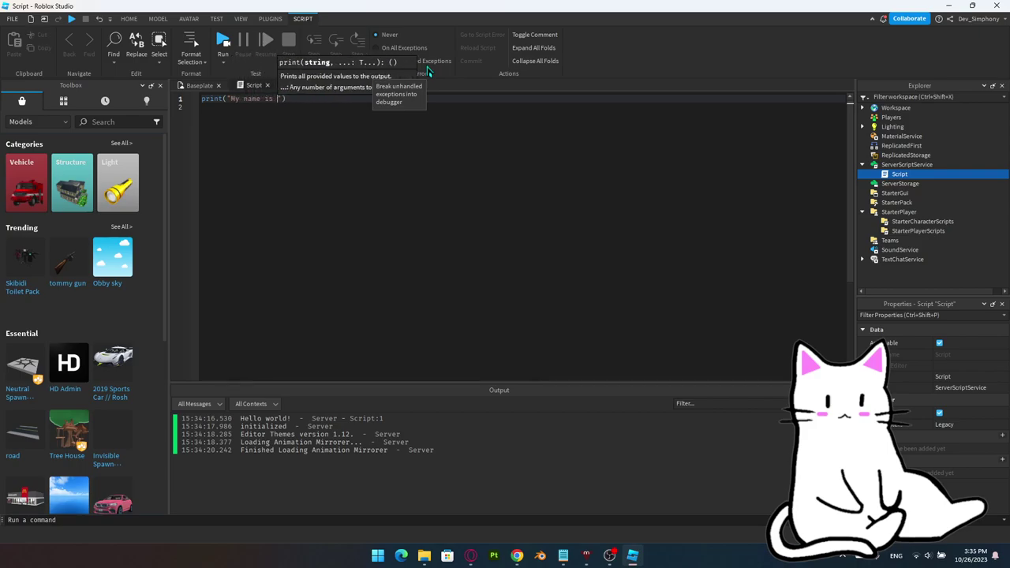
pyautogui.write('bloxsdevs')
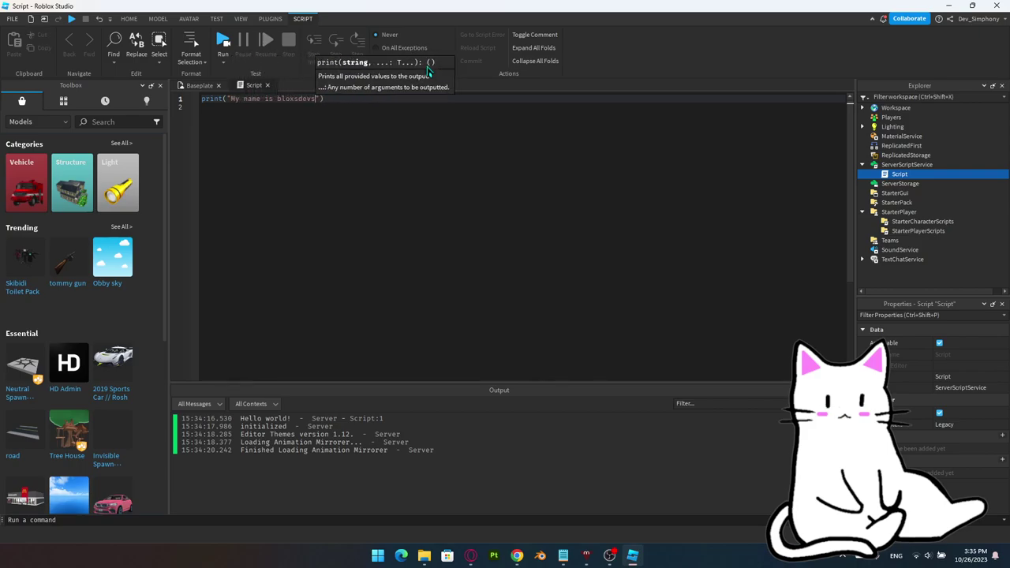
pyautogui.press('F8')
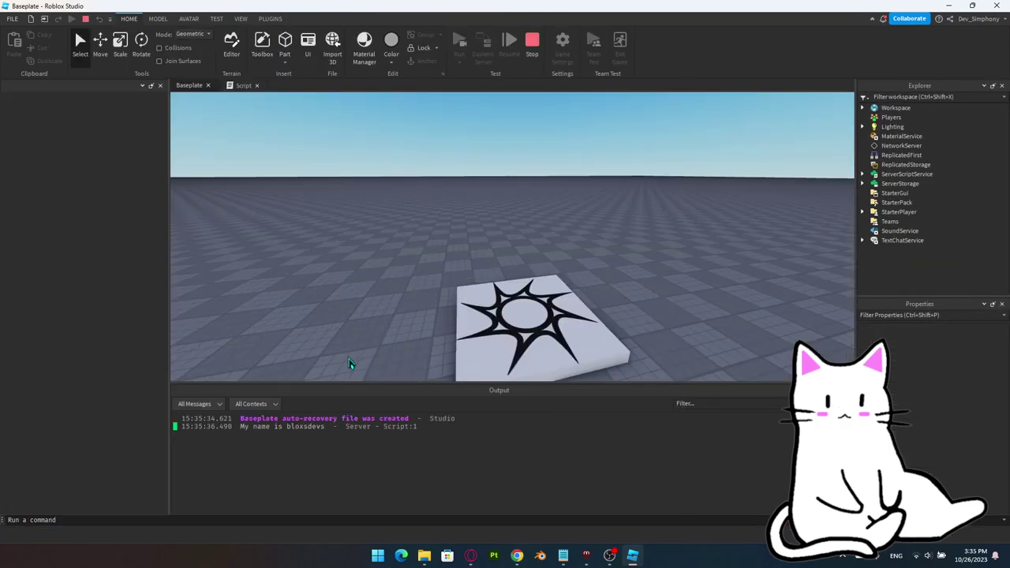
# Step: Stop the test, highlight the printed name message in Output, and reopen the Script tab
pyautogui.click(262, 43)
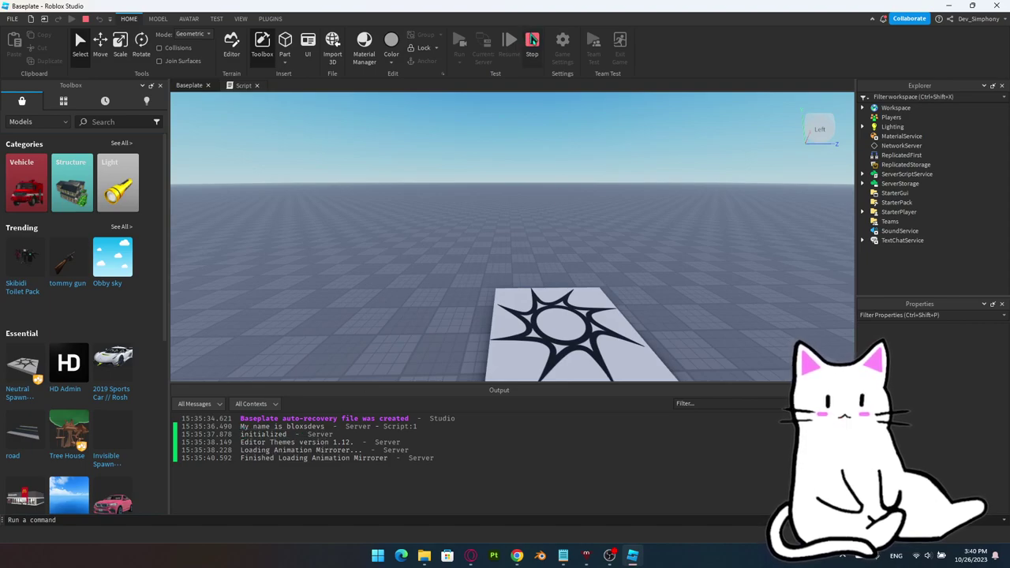
pyautogui.click(532, 46)
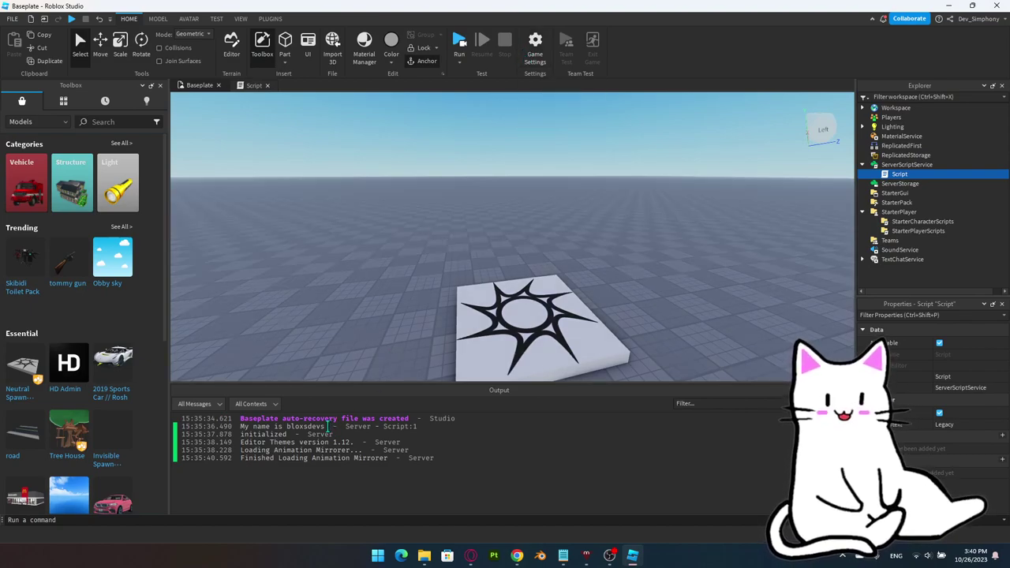
pyautogui.moveTo(325, 427); pyautogui.dragTo(246, 432)
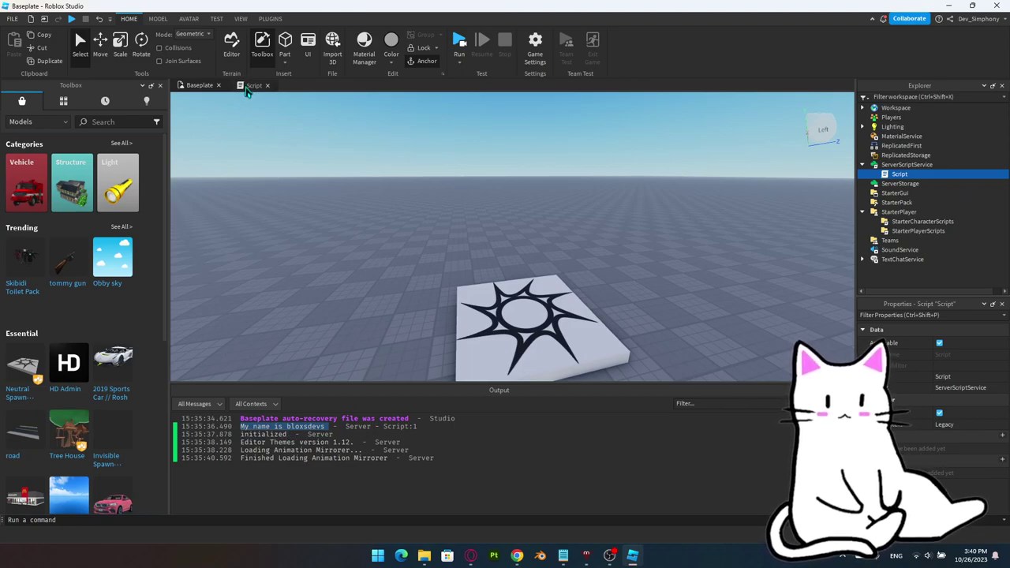
pyautogui.click(250, 85)
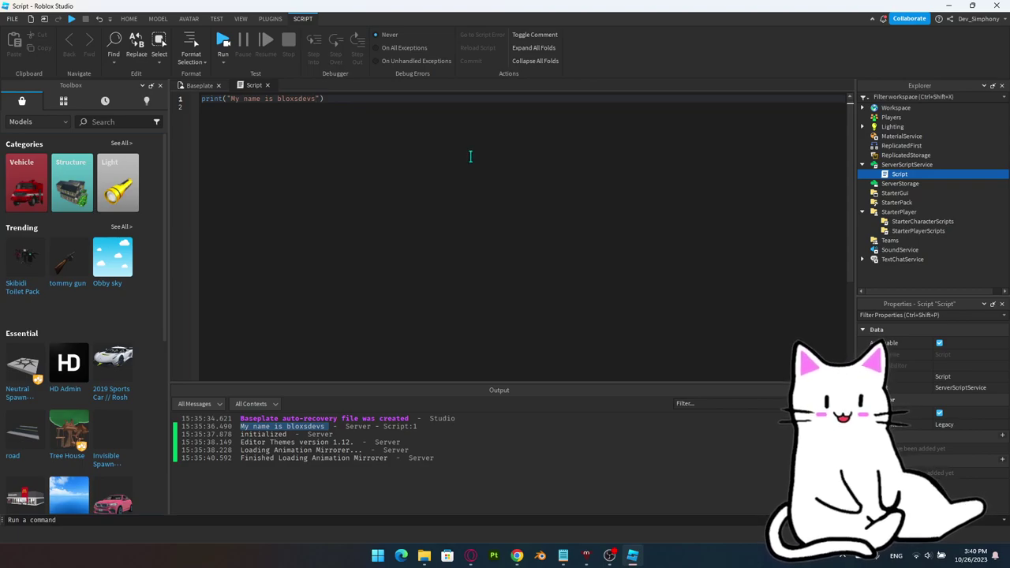